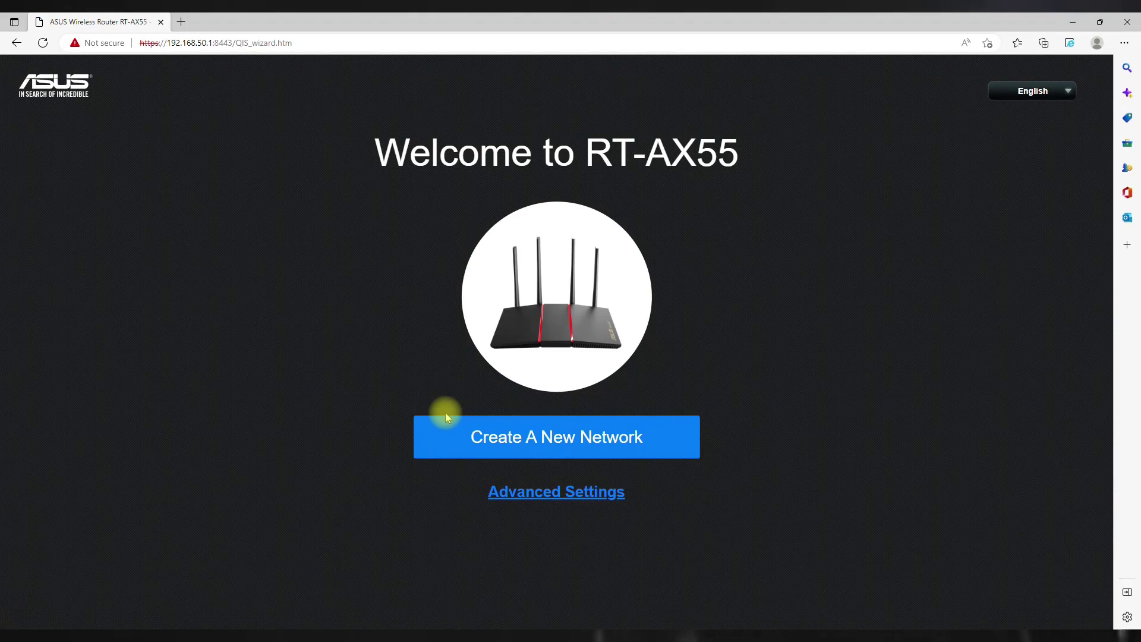
Create a new network keeping WiFi 6 mode on, and set new router login credentials.
click(537, 456)
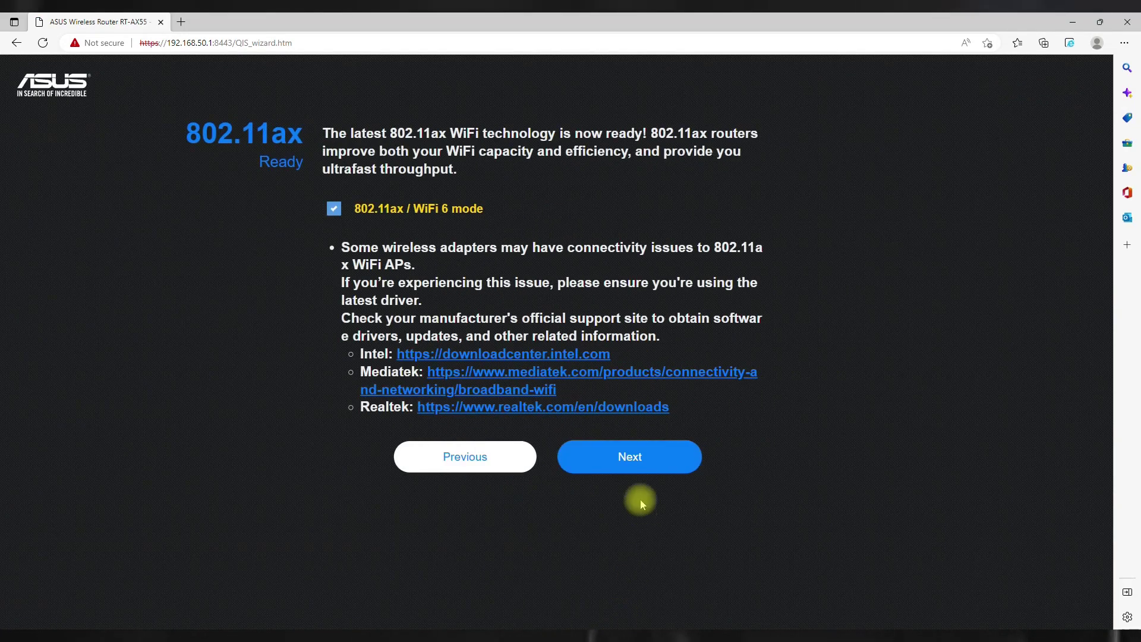
click(625, 473)
click(424, 225)
text(admin)
key(Tab)
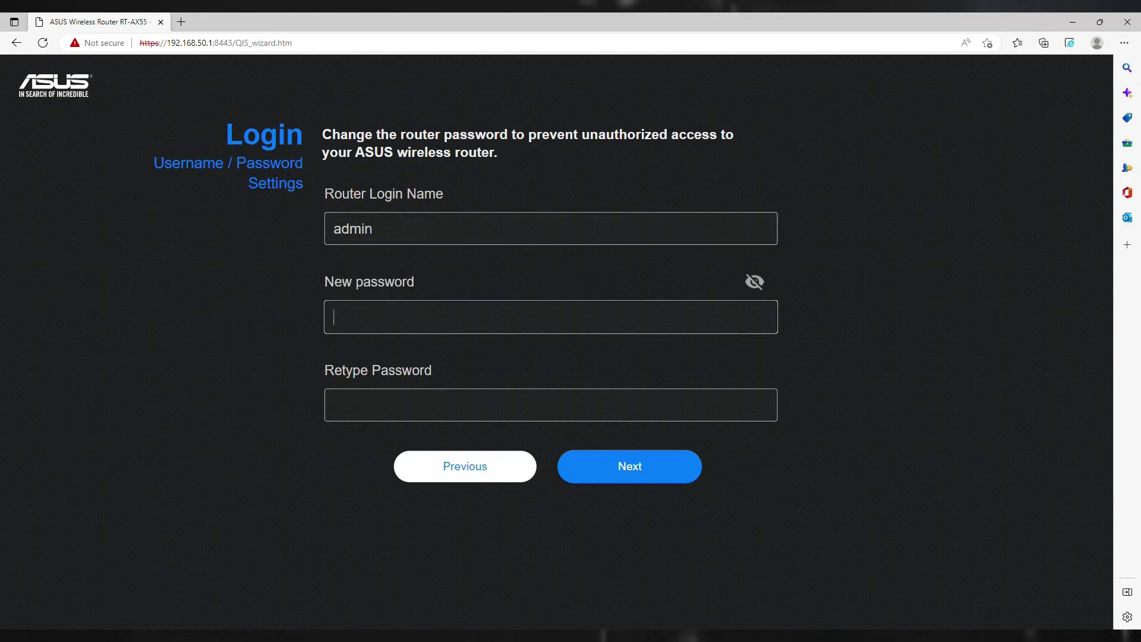
click(426, 391)
key(ctrl+v)
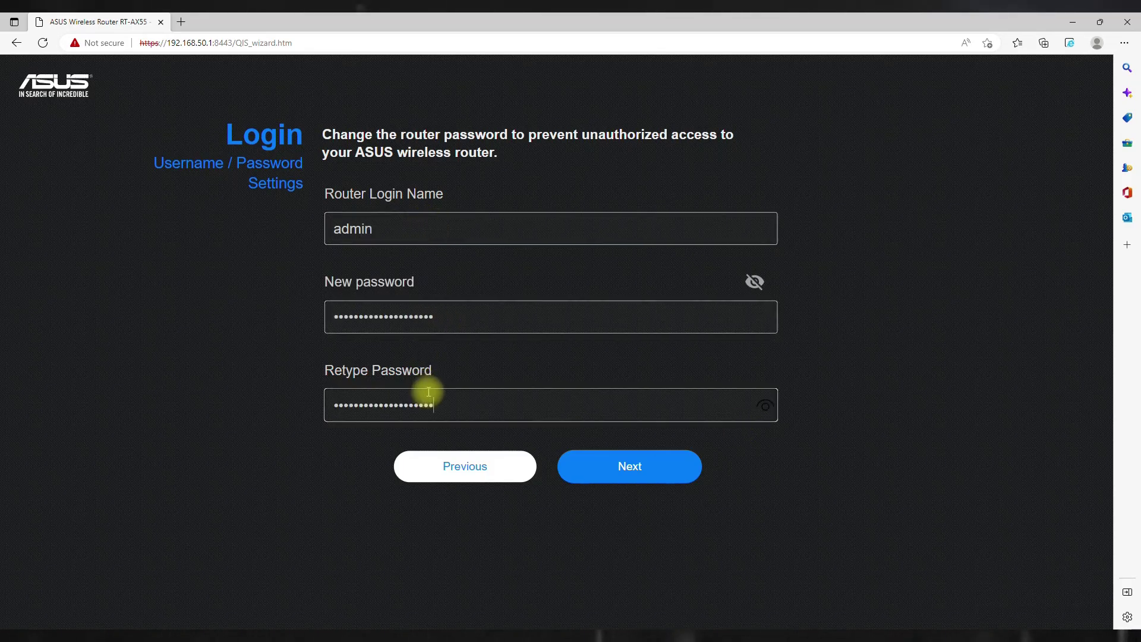
click(659, 474)
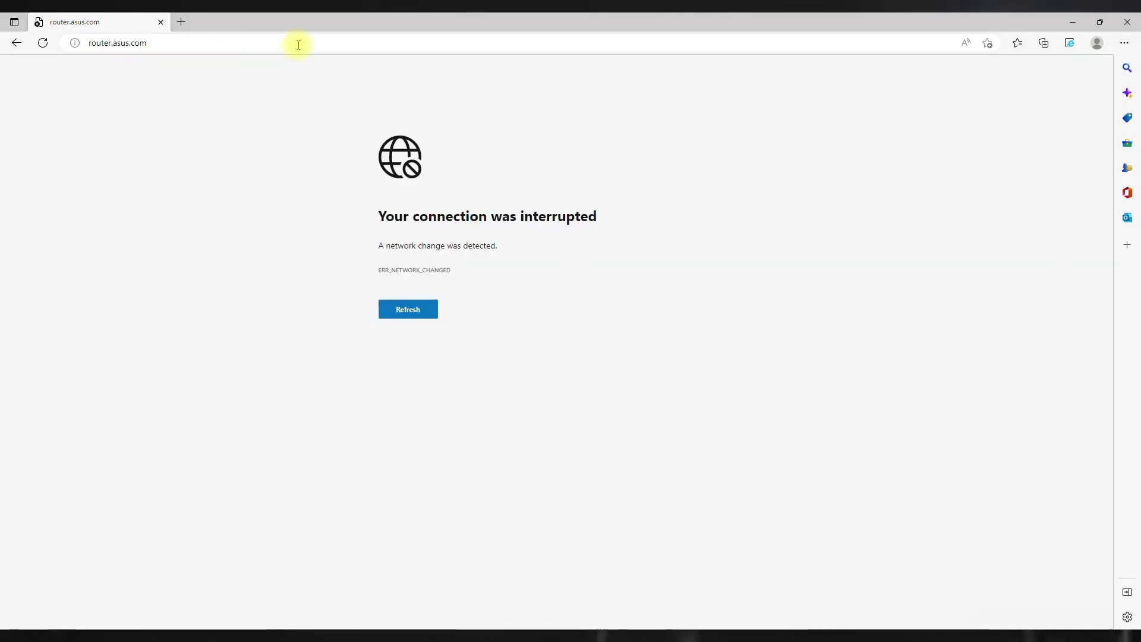
Reload the router page, sign in as admin, and open the Wireless settings.
click(407, 313)
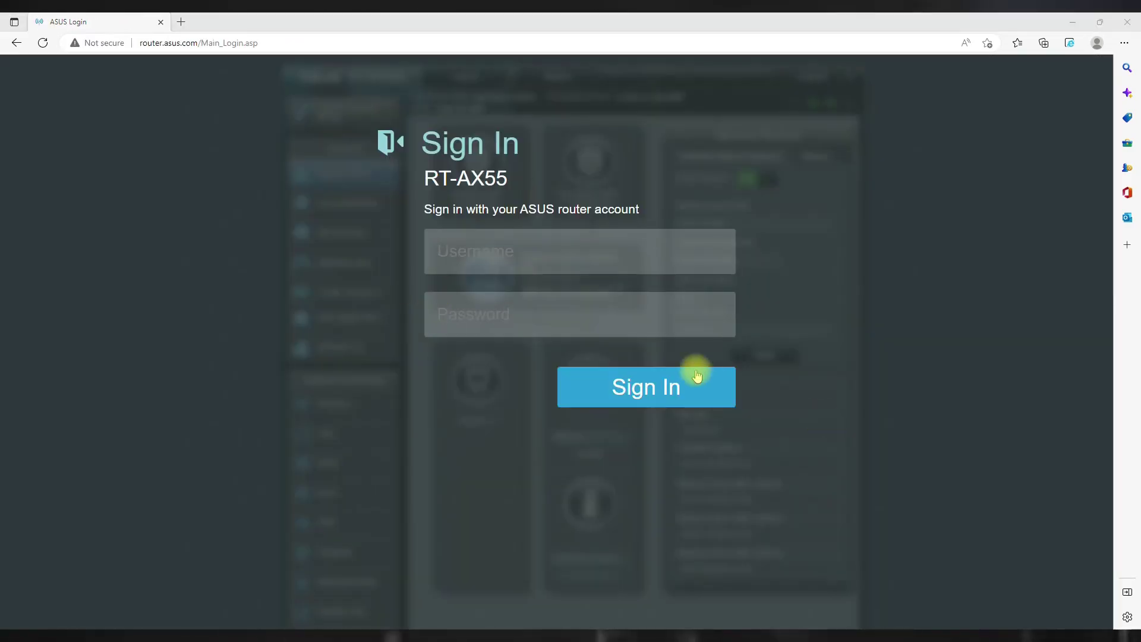
click(481, 251)
text(admin)
key(Tab)
text(a)
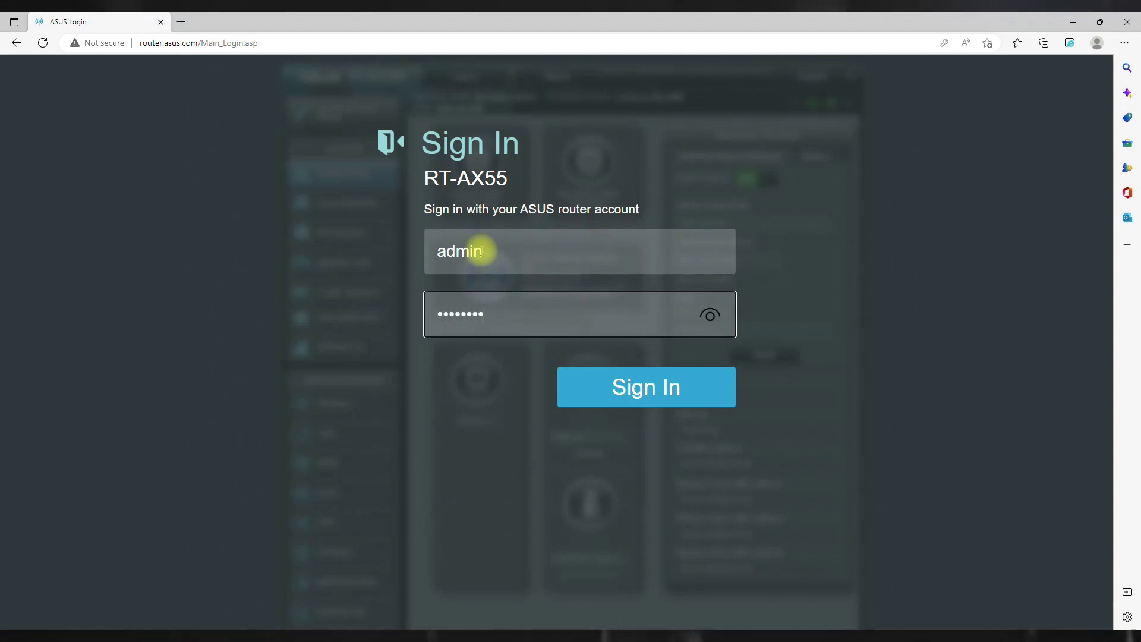
click(618, 388)
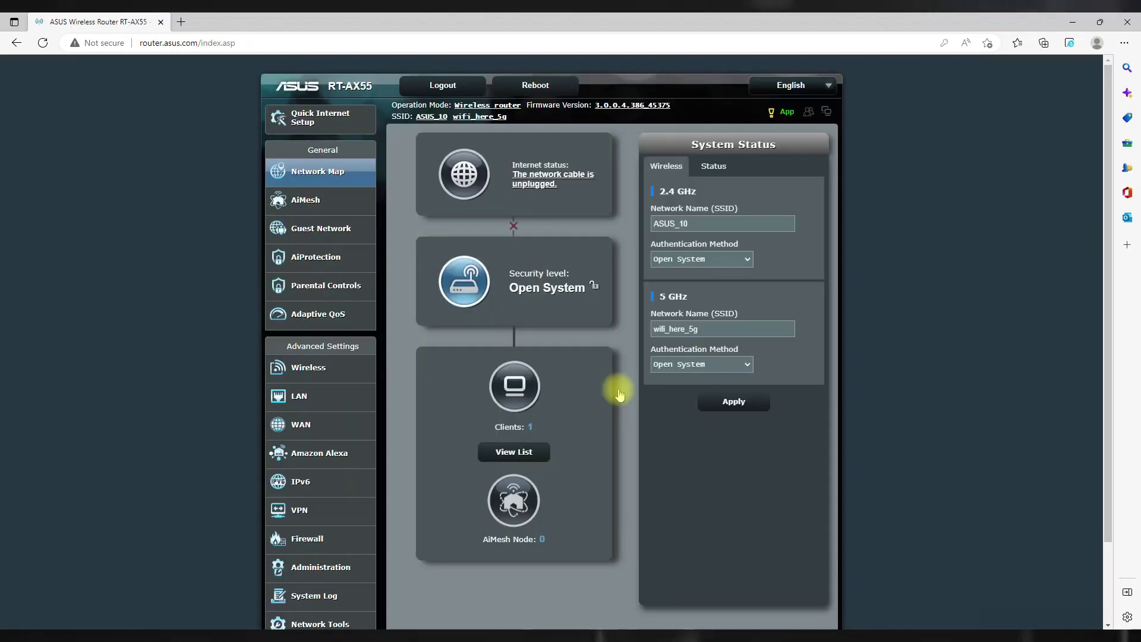
click(315, 376)
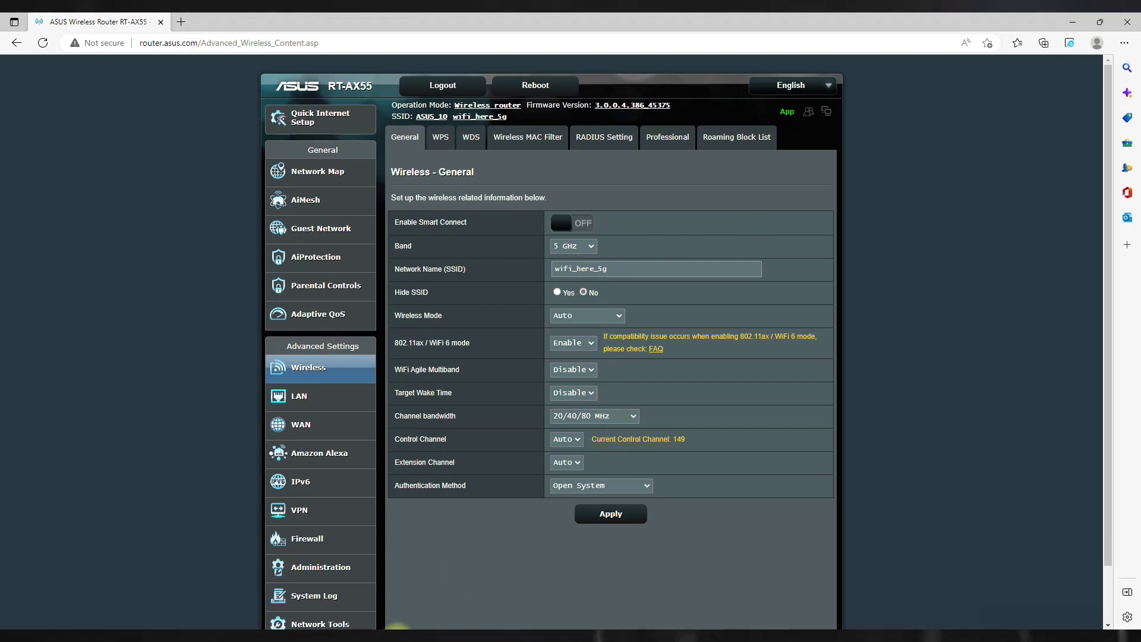
Replace the old password line in the Wi-Fi notes with a random key.
click(612, 636)
drag(744, 465, 690, 462)
click(688, 475)
key(ctrl+v)
click(743, 477)
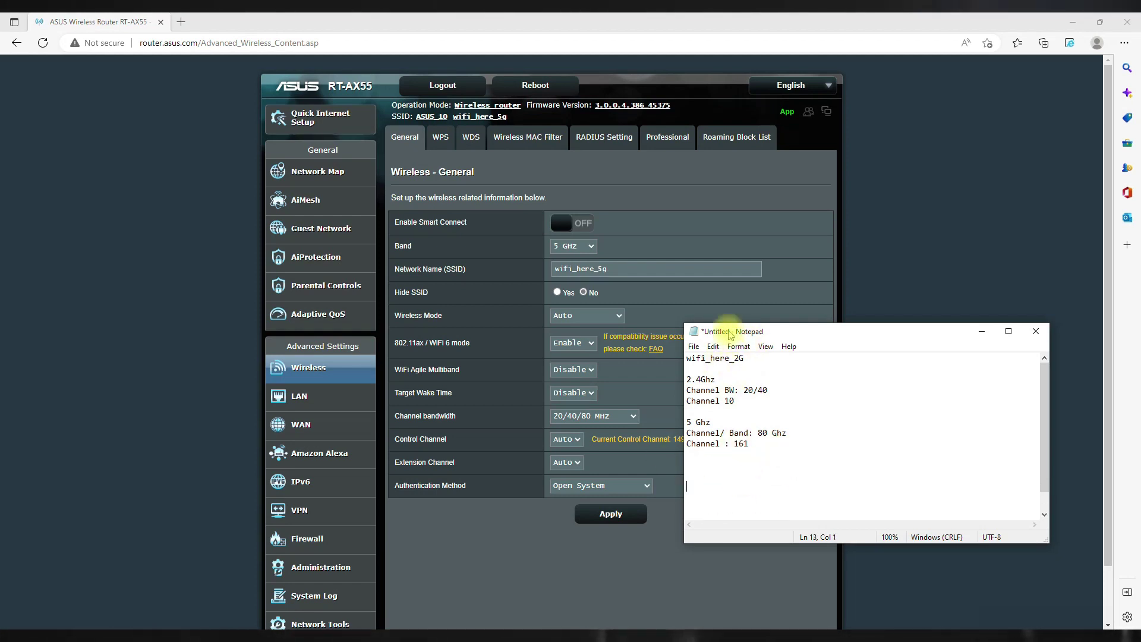
drag(727, 326, 640, 402)
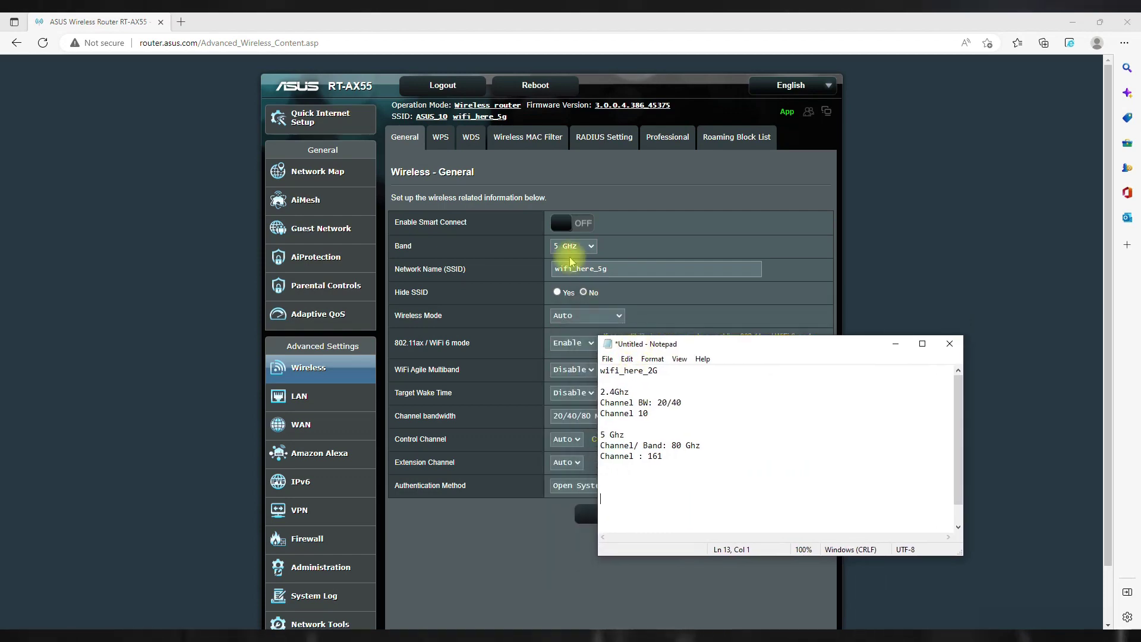
Switch to the 2.4 GHz band and set its control channel to 10.
click(573, 246)
click(569, 260)
key(alt+Tab)
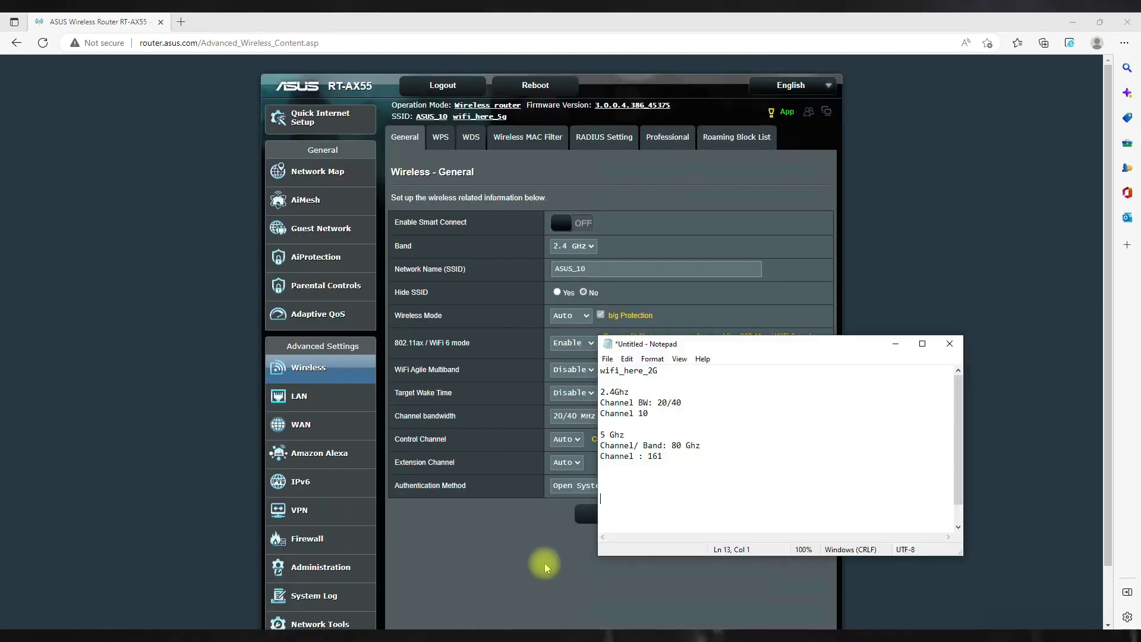
drag(690, 407, 599, 403)
drag(626, 352, 719, 355)
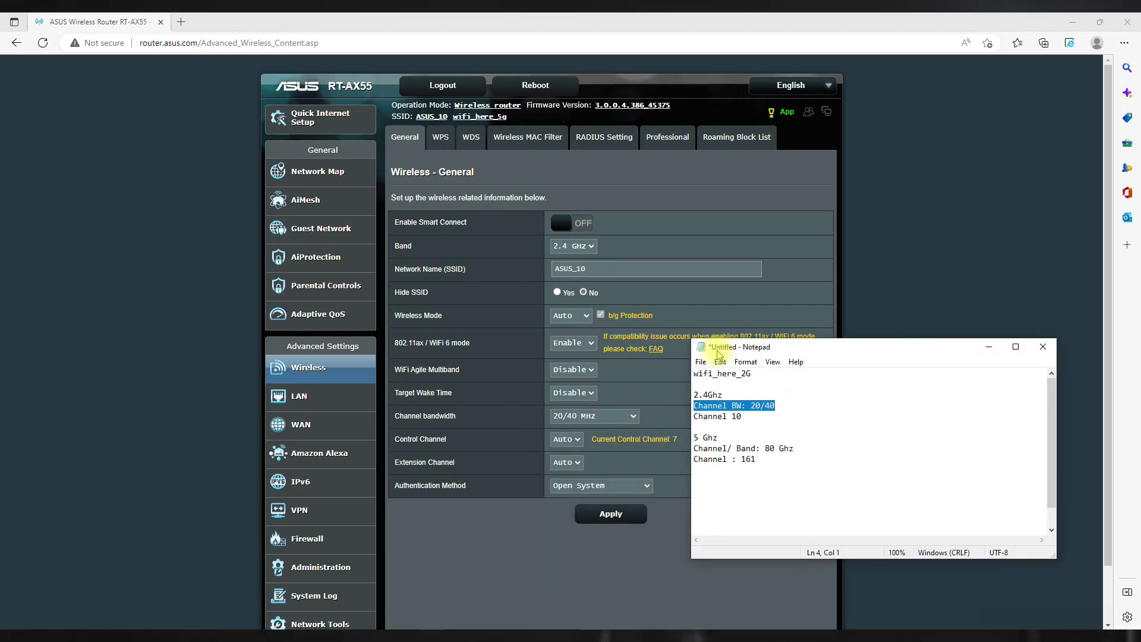
click(566, 440)
click(563, 547)
Return to 5 GHz and set 80 MHz bandwidth with control channel 161.
click(585, 246)
click(573, 262)
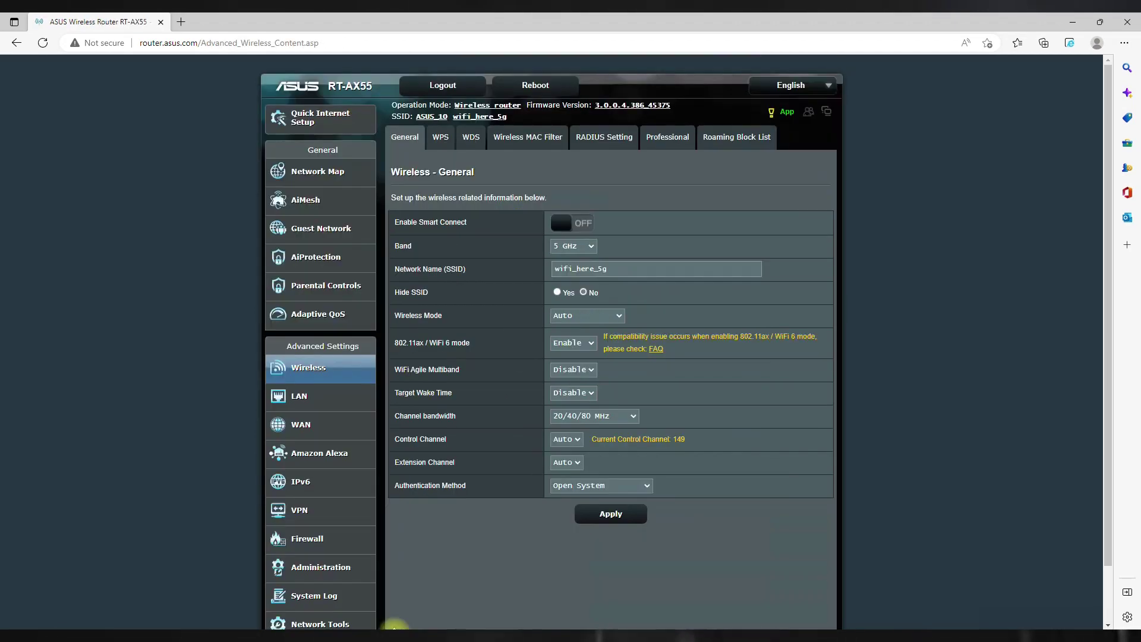
click(394, 629)
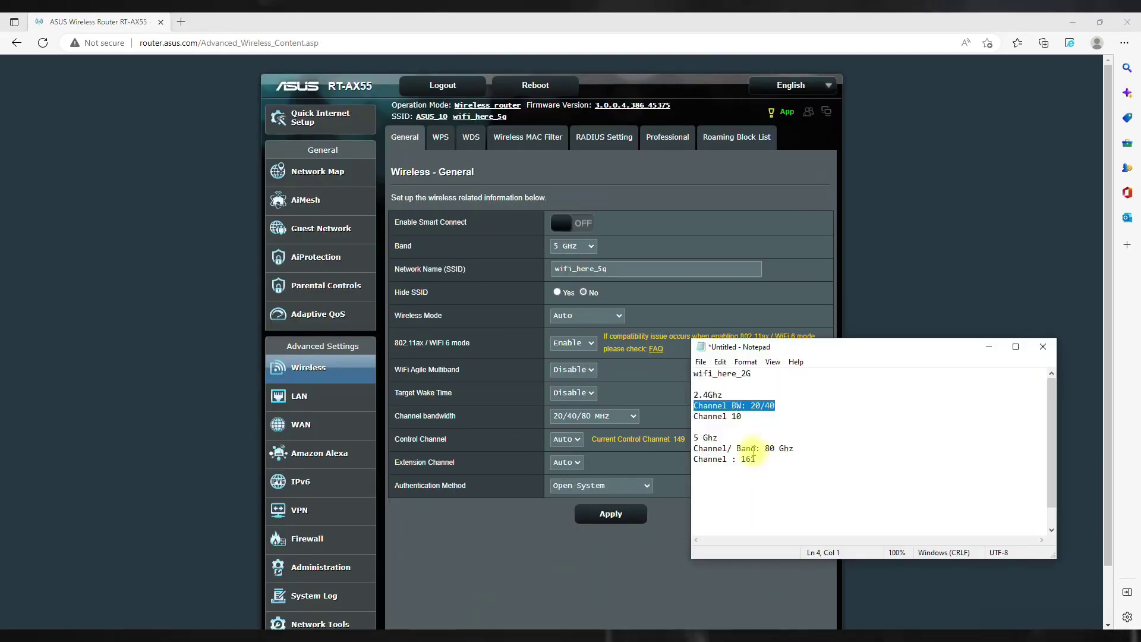
click(613, 426)
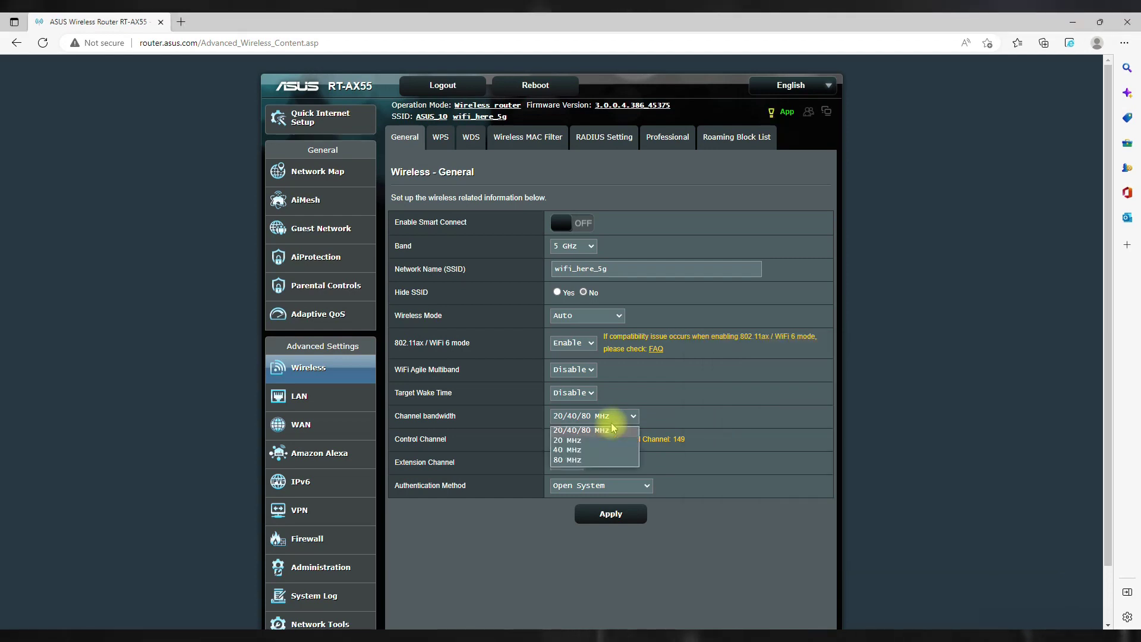
click(588, 461)
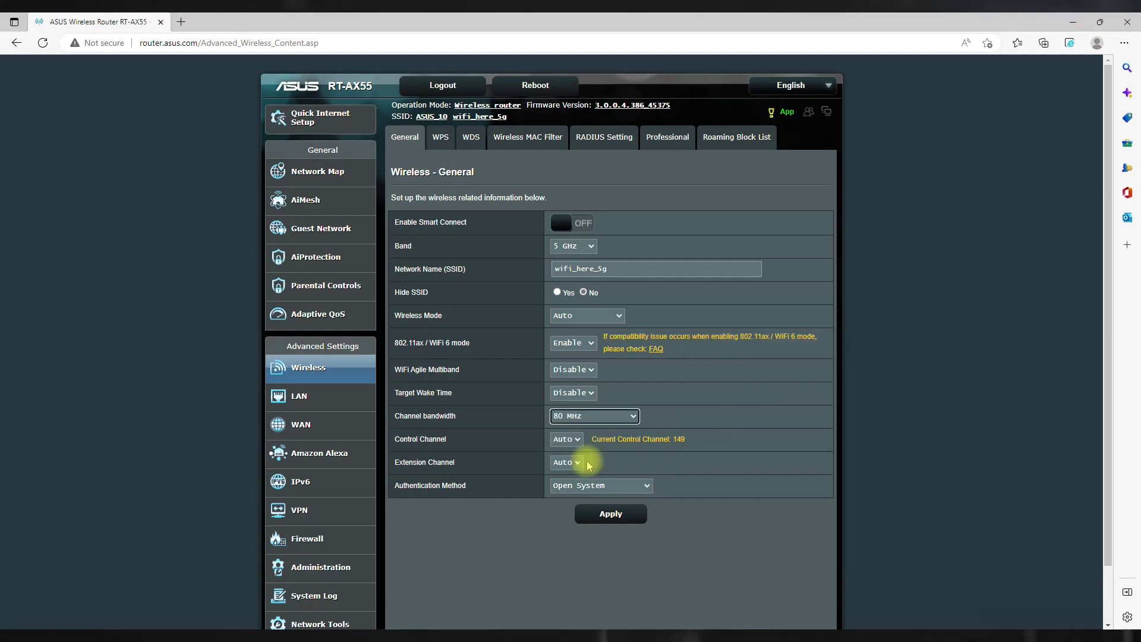
key(alt+Tab)
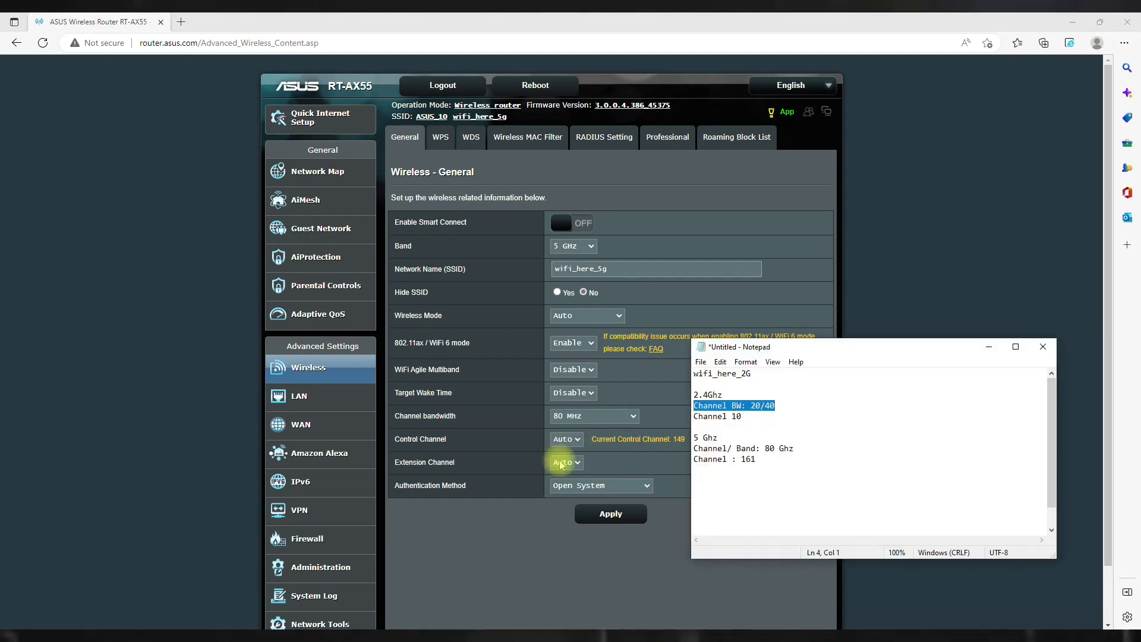
click(566, 439)
click(560, 532)
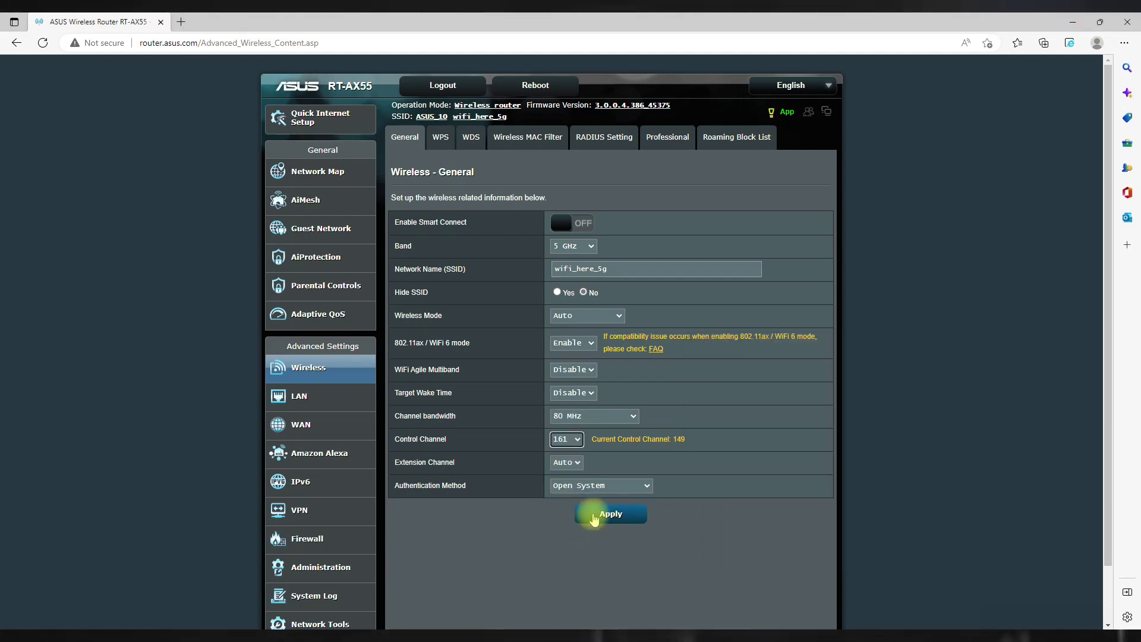
Apply the settings, accept the first prompt, and decline keeping Open System.
click(593, 518)
click(614, 161)
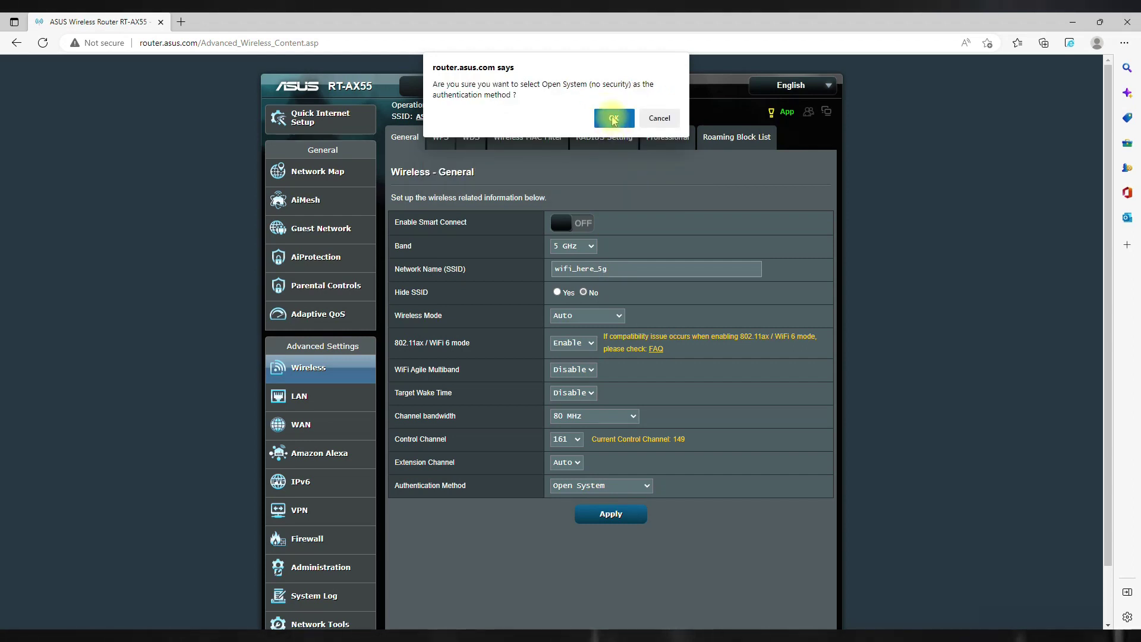
click(660, 117)
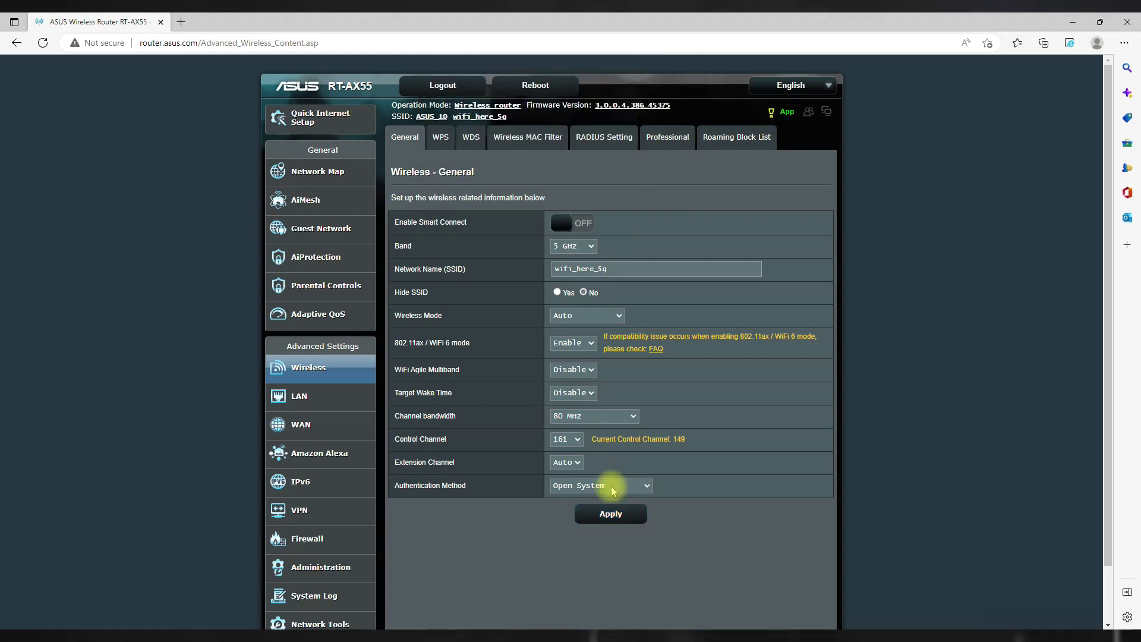
Set 5 GHz authentication to WPA2-Personal, enter the pre-shared key, and apply.
click(614, 486)
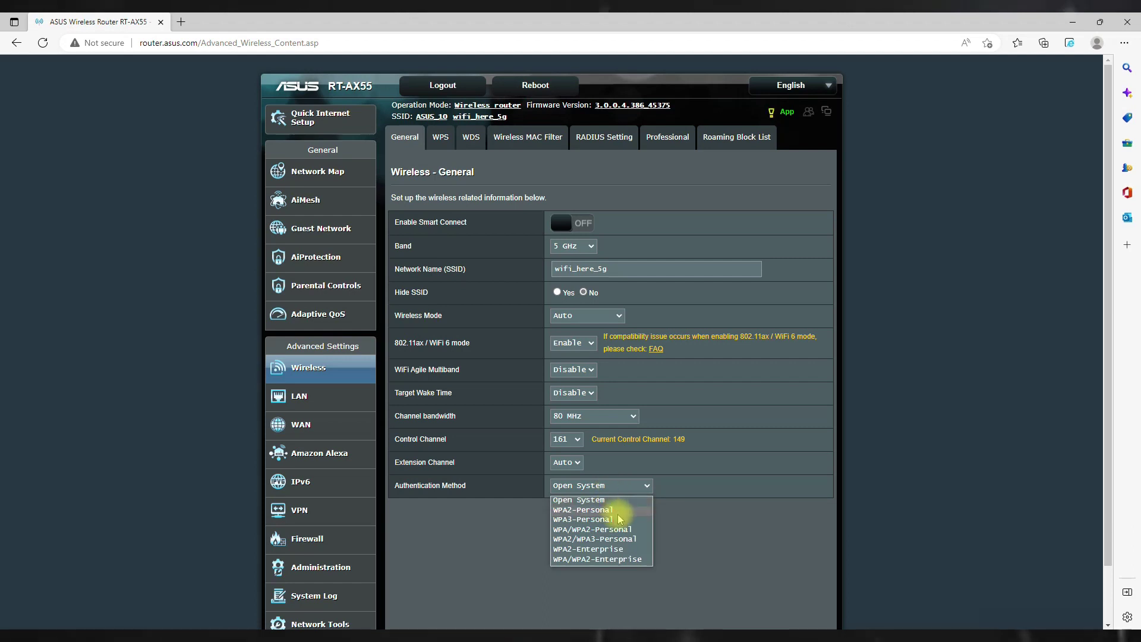
key(Return)
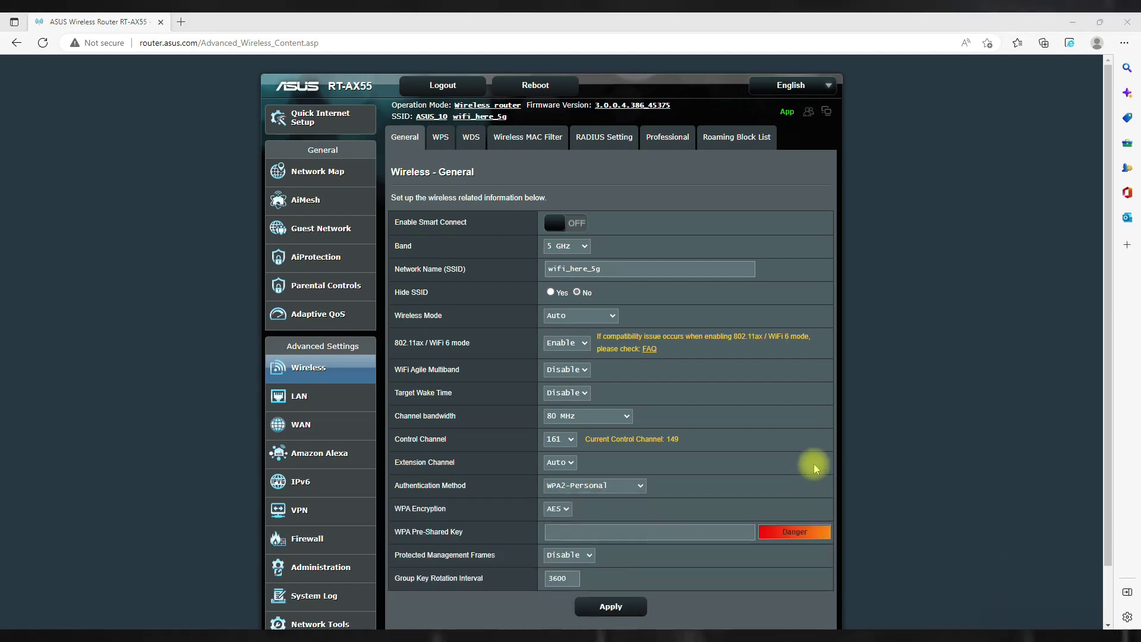
click(584, 531)
text(P@ssw0rd)
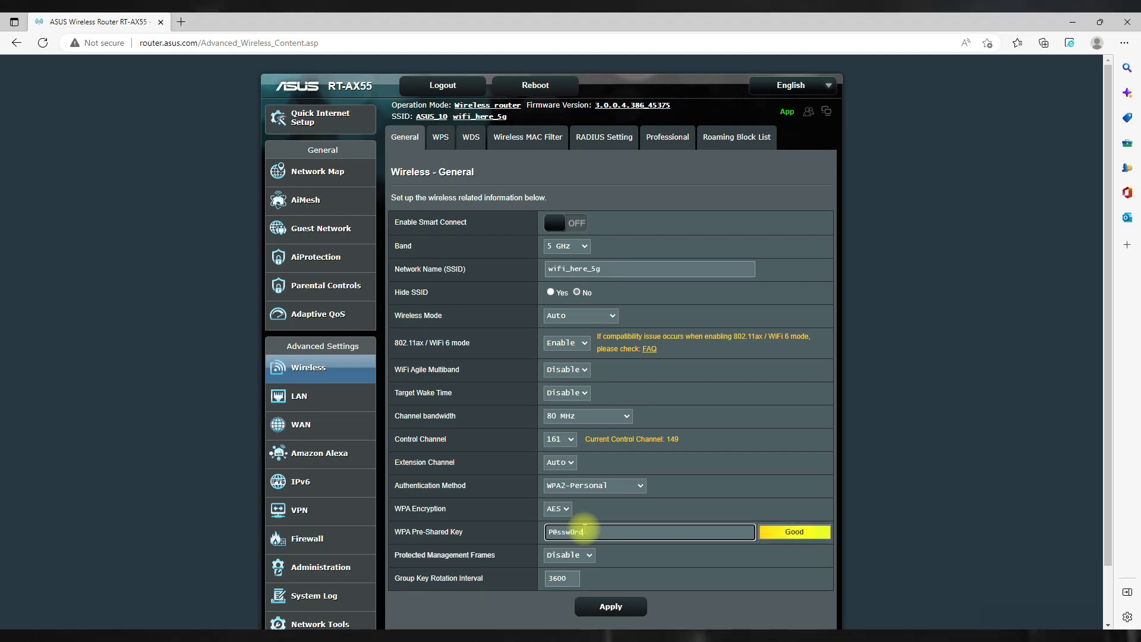
text(123)
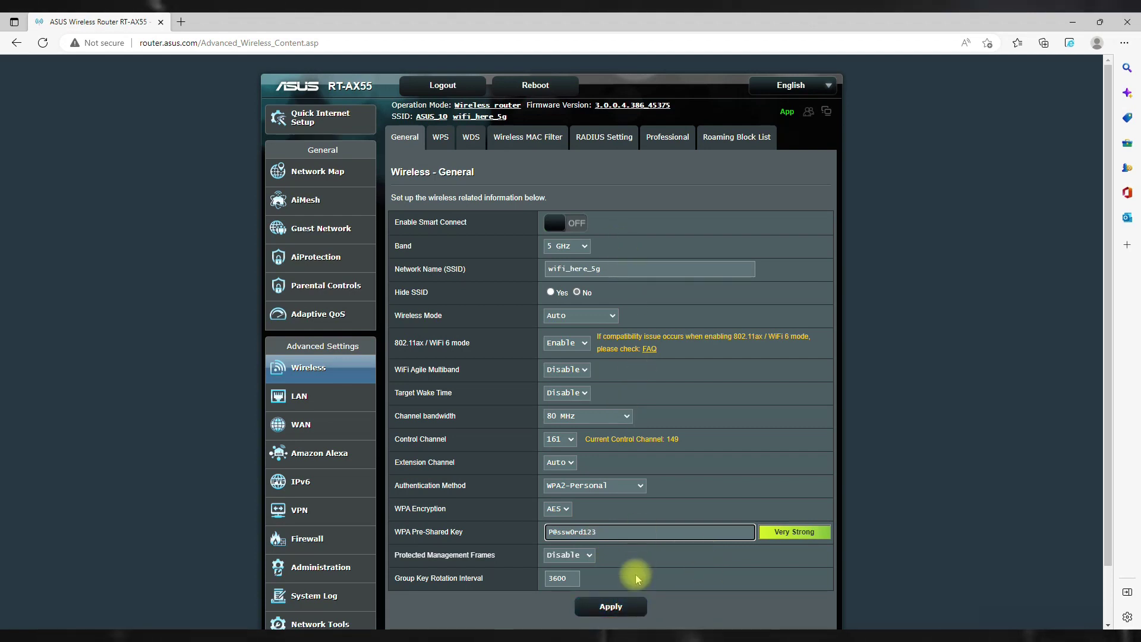
click(615, 606)
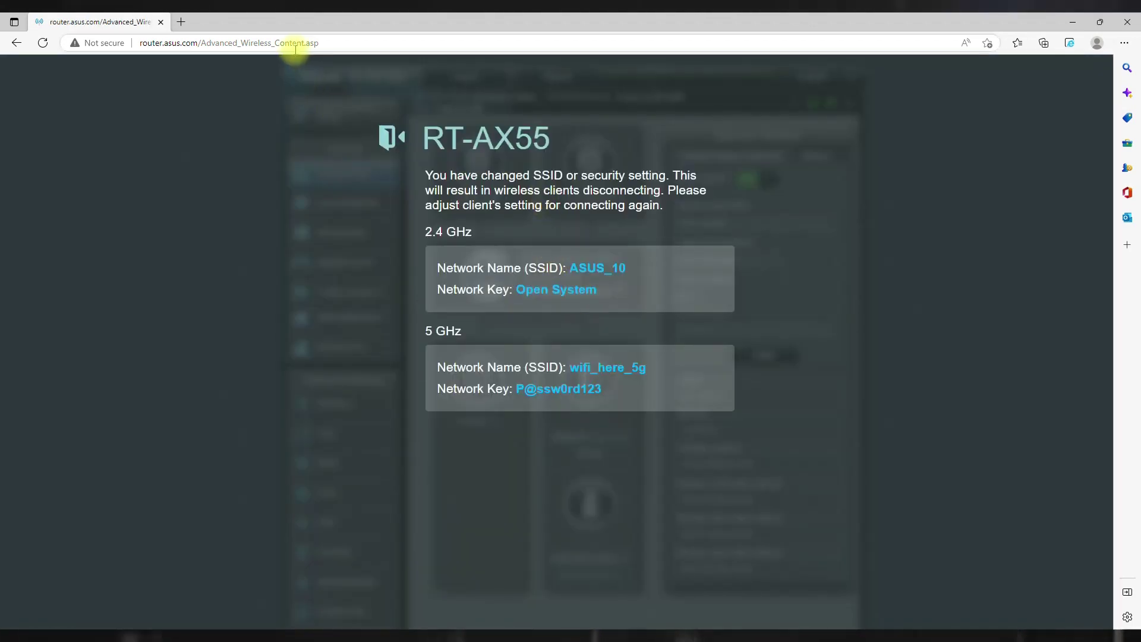
Reload the admin page via 'router' in the address bar and show the 2.4 GHz band.
click(296, 46)
key(Return)
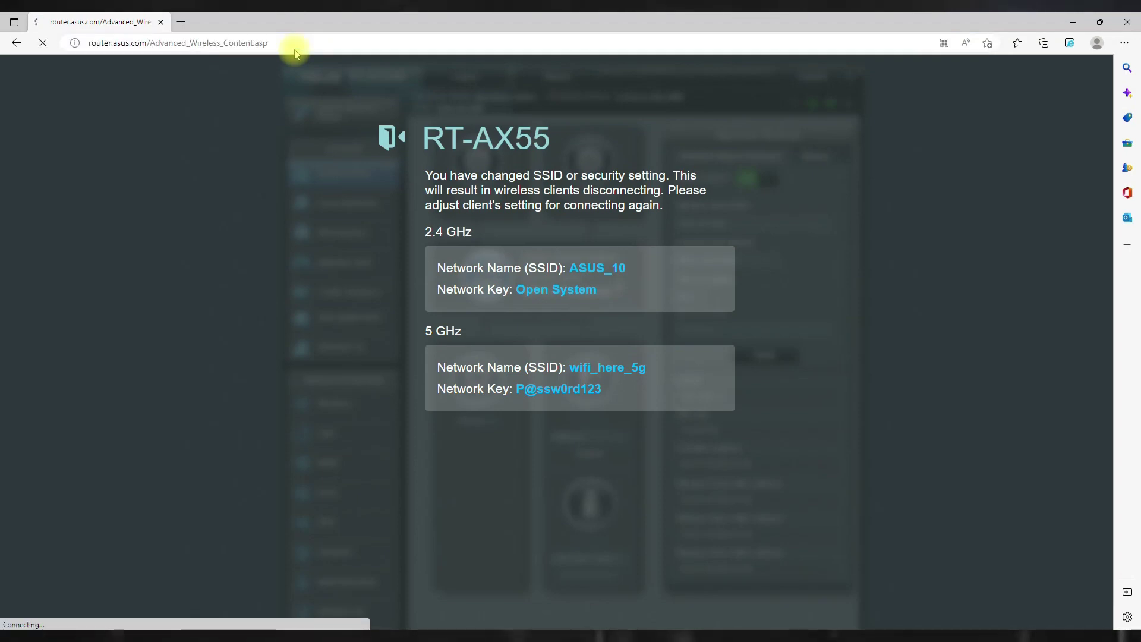
click(296, 46)
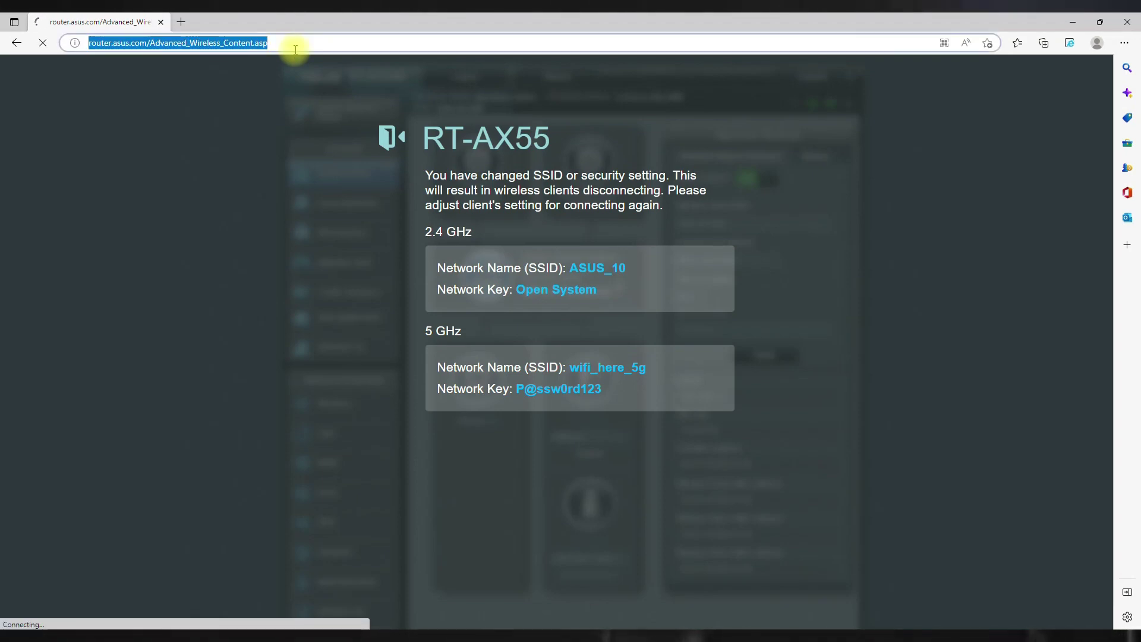
text(router.asus.com)
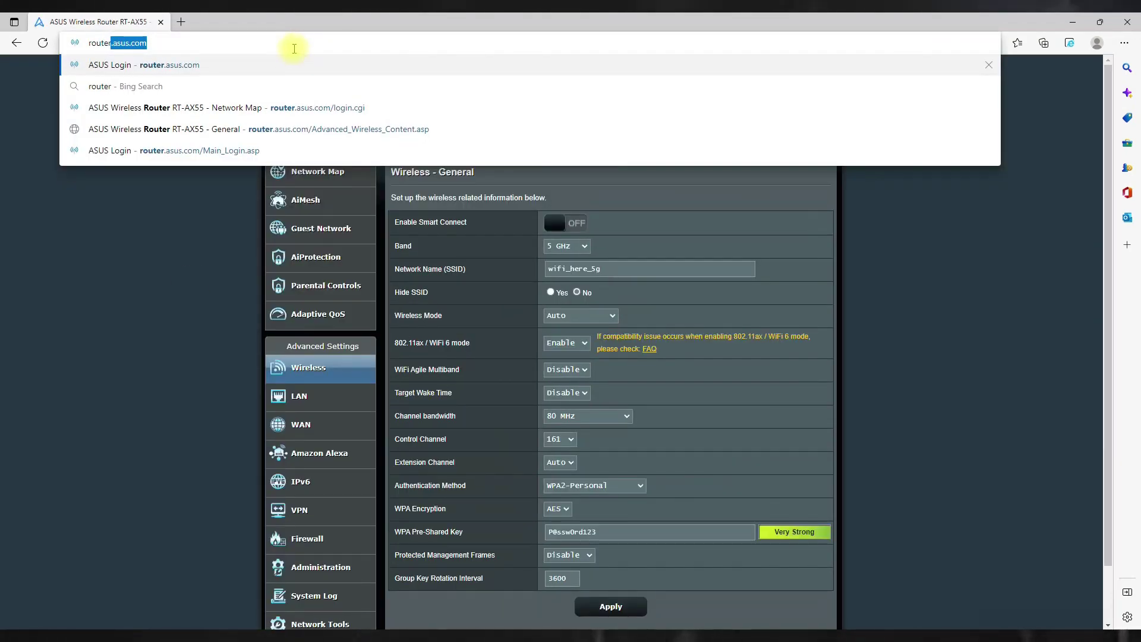
key(Return)
click(567, 246)
click(562, 256)
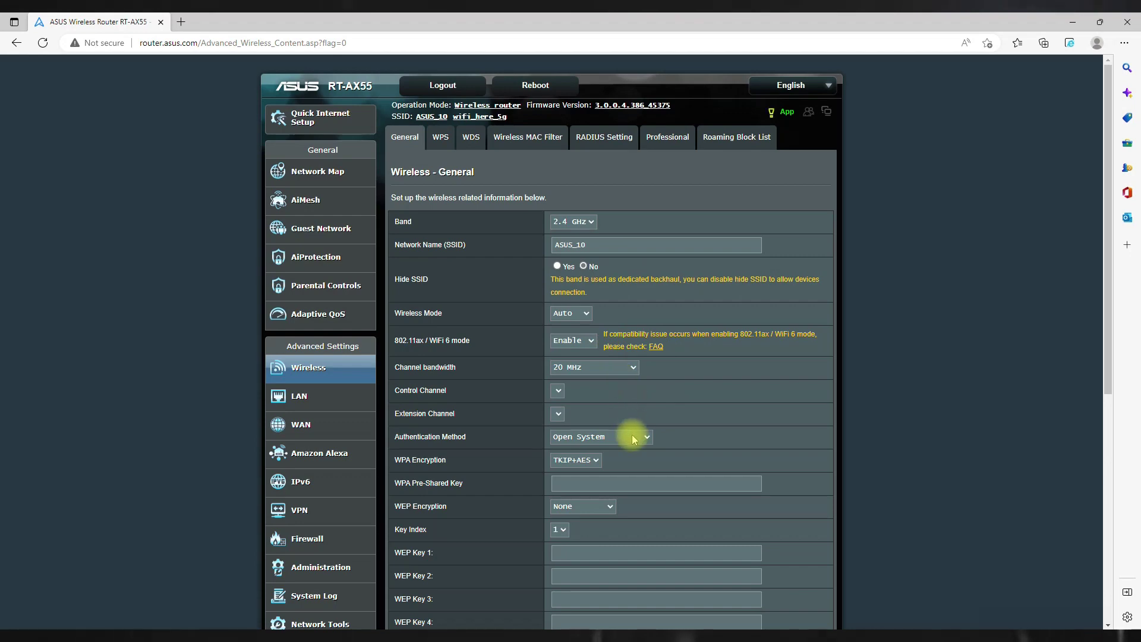
Inspect the authentication and WPA encryption options without changing them.
click(583, 437)
click(583, 438)
click(582, 460)
click(667, 414)
scroll(645, 394, down, 4)
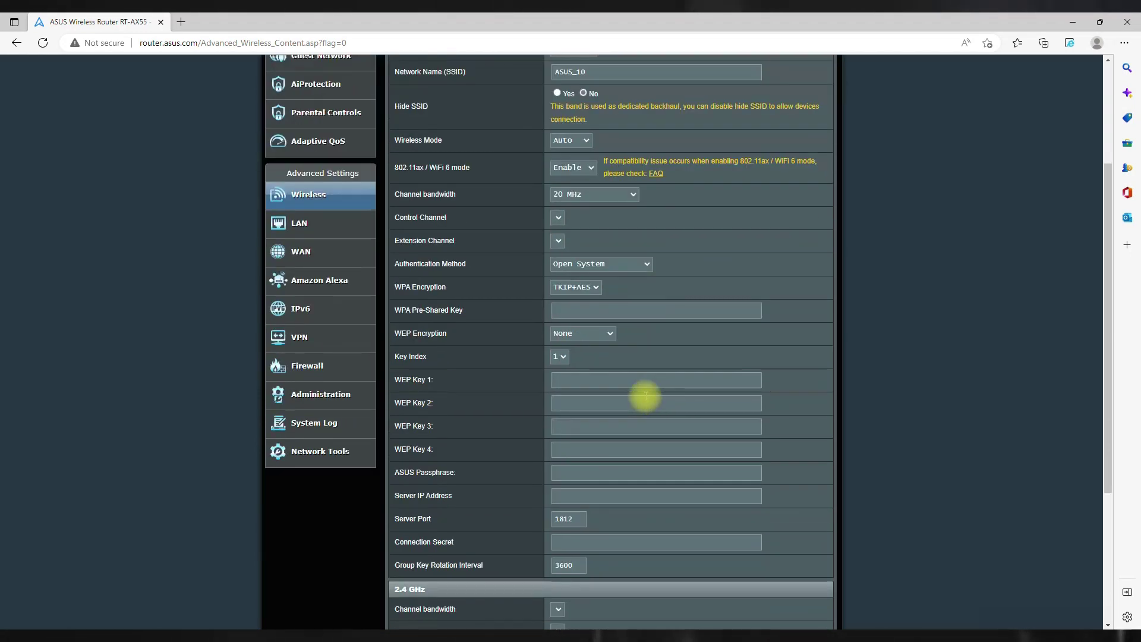
scroll(644, 396, down, 2)
scroll(644, 396, up, 5)
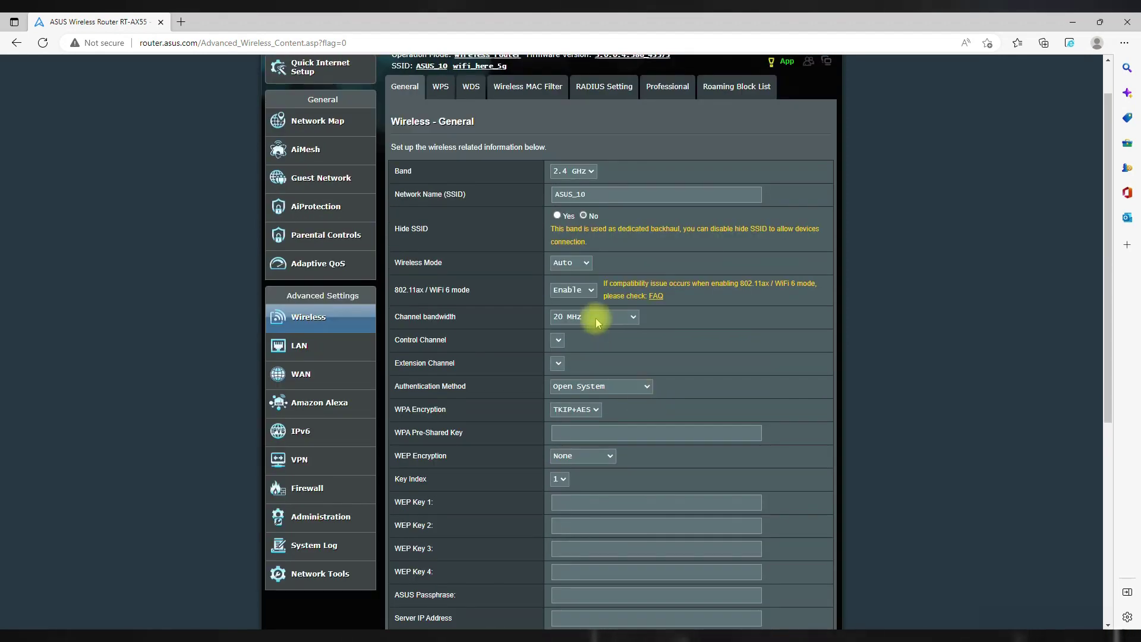
Set the 2.4 GHz authentication method to WPA-Personal.
click(591, 387)
click(589, 421)
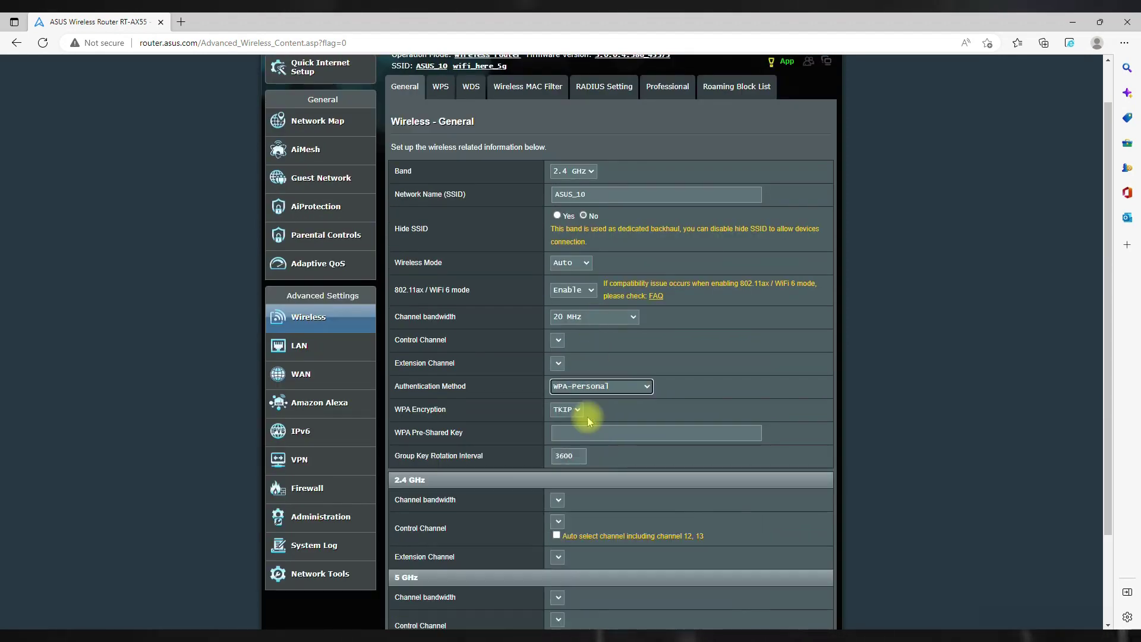
scroll(586, 434, down, 2)
click(558, 386)
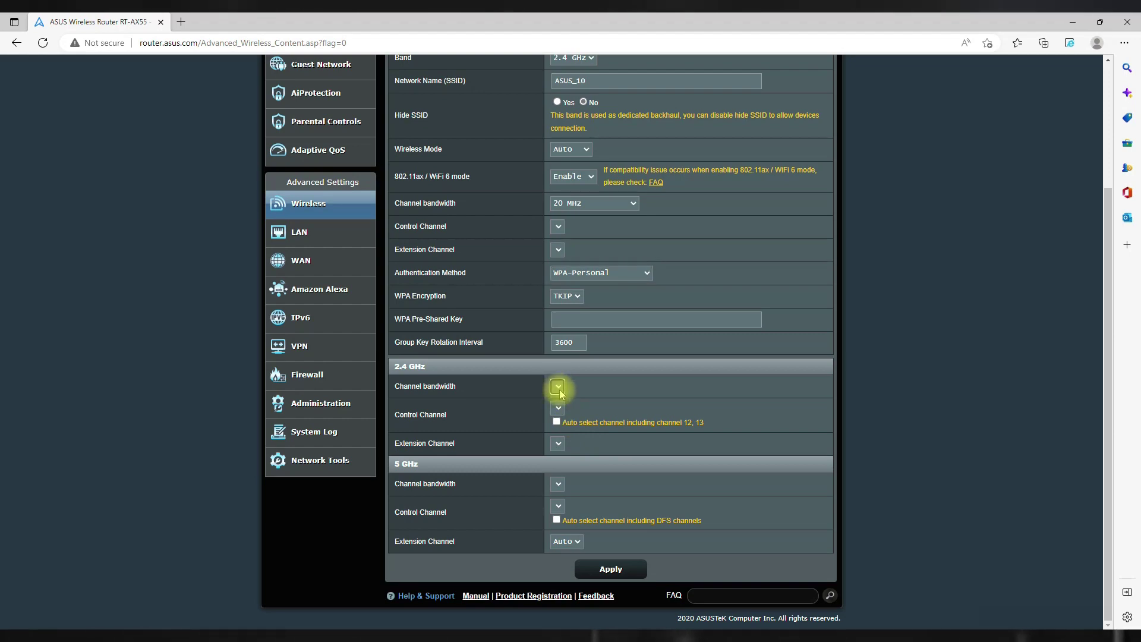
scroll(559, 393, up, 3)
click(568, 459)
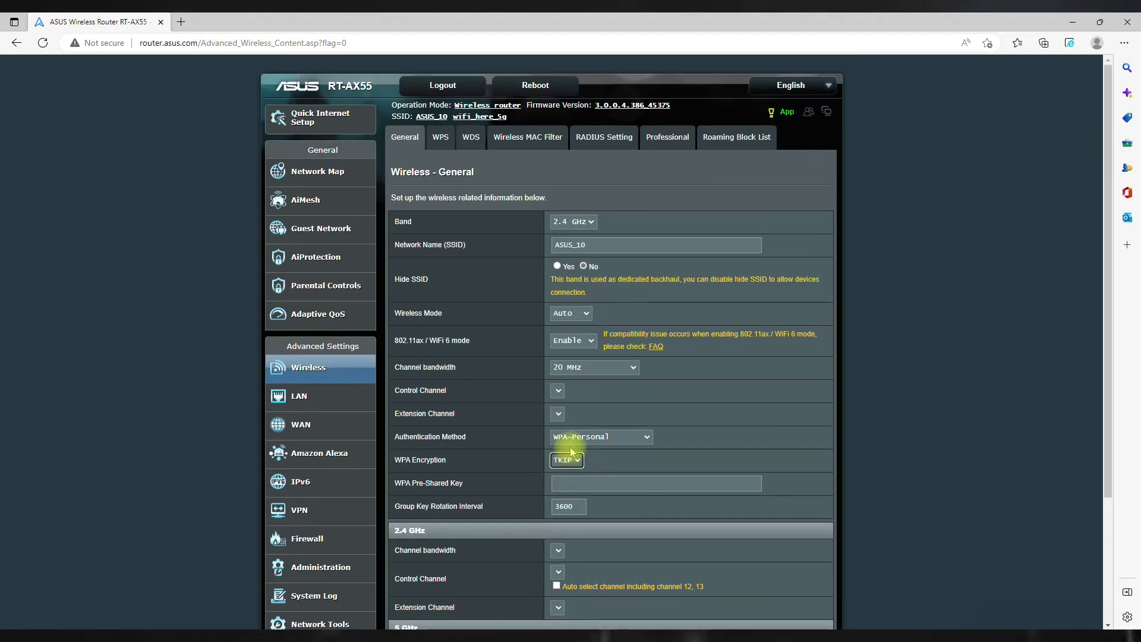
click(570, 441)
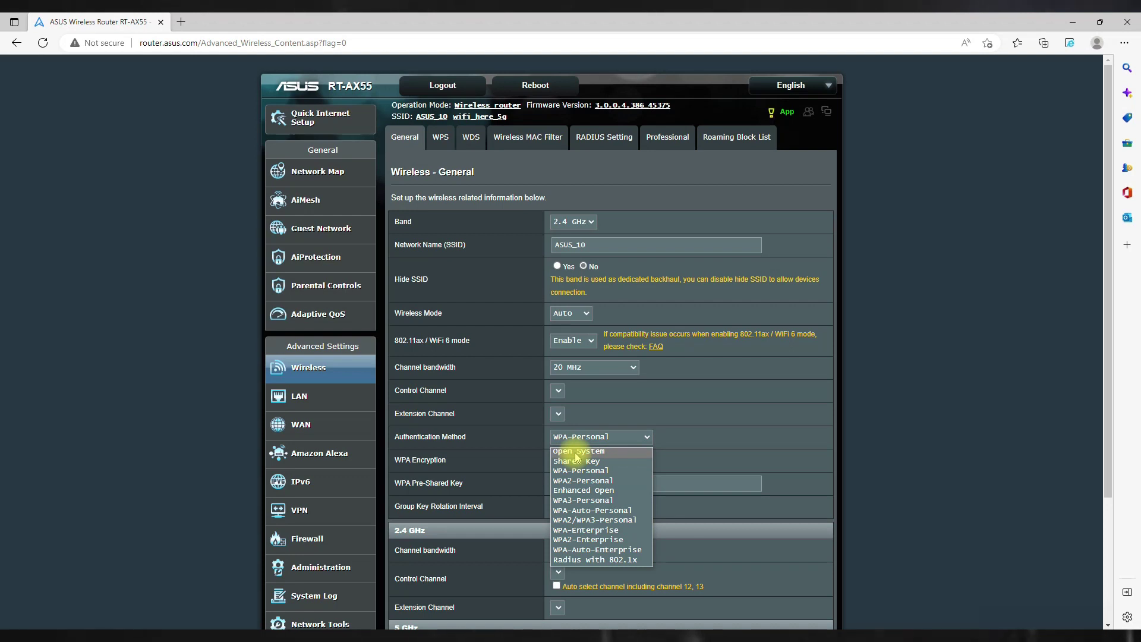
click(575, 436)
click(575, 436)
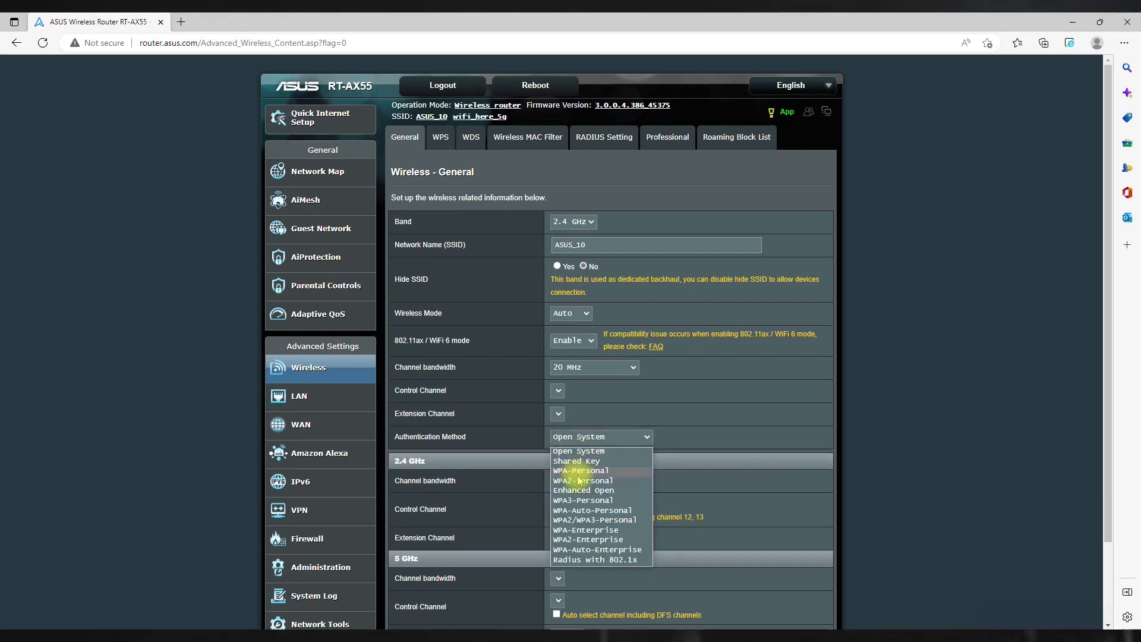
click(579, 470)
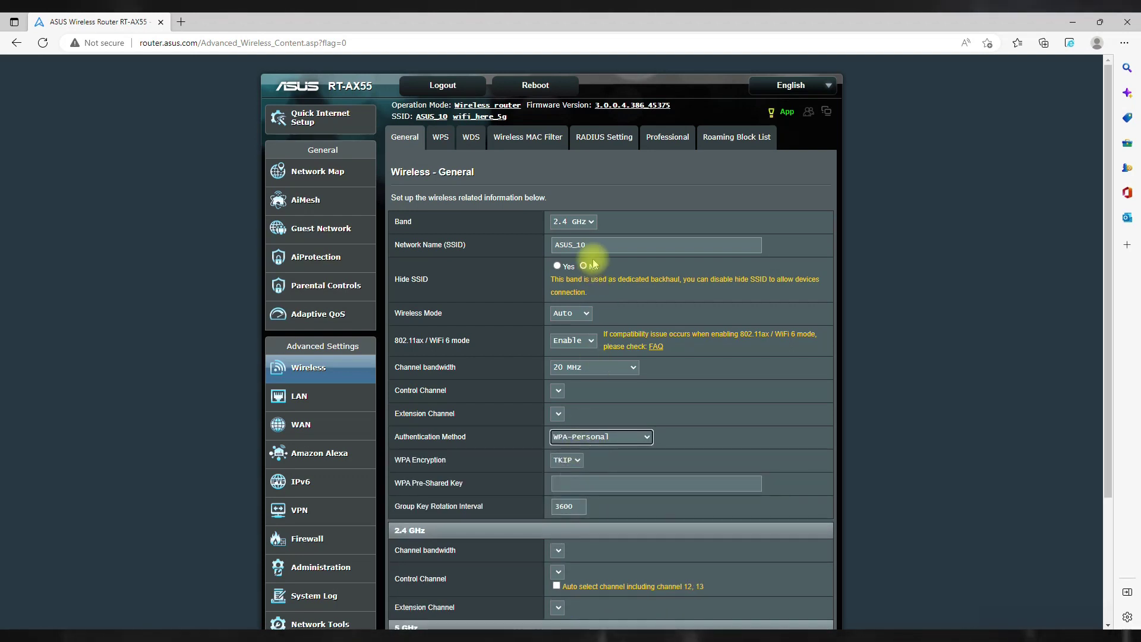
Check the band list, then reload the wireless page through the wifi_here_5g link.
click(574, 222)
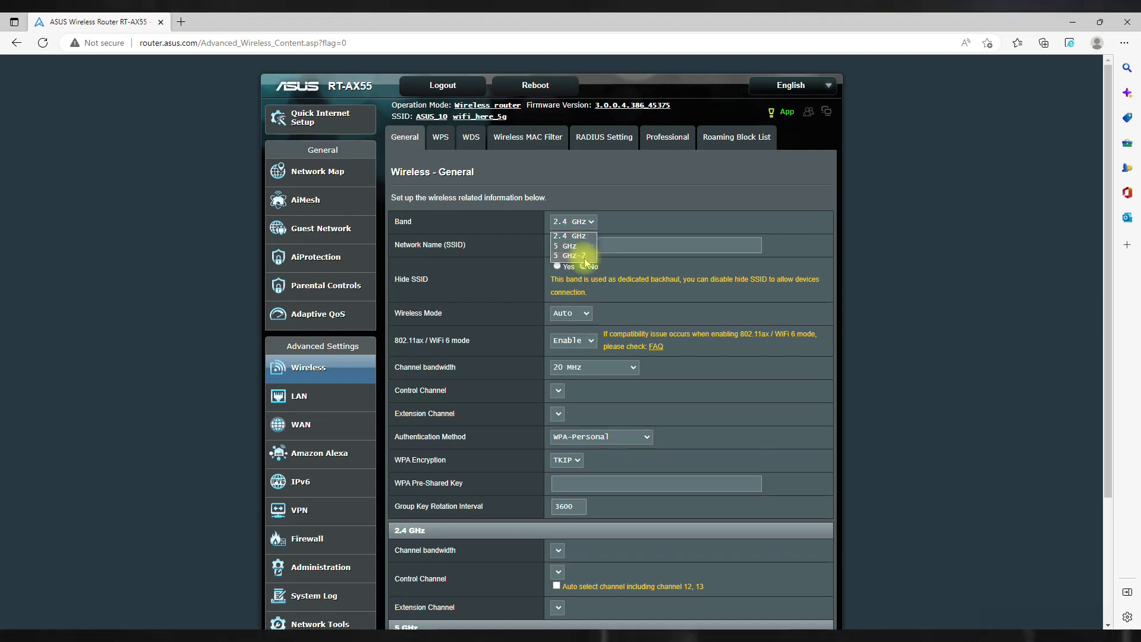
click(573, 236)
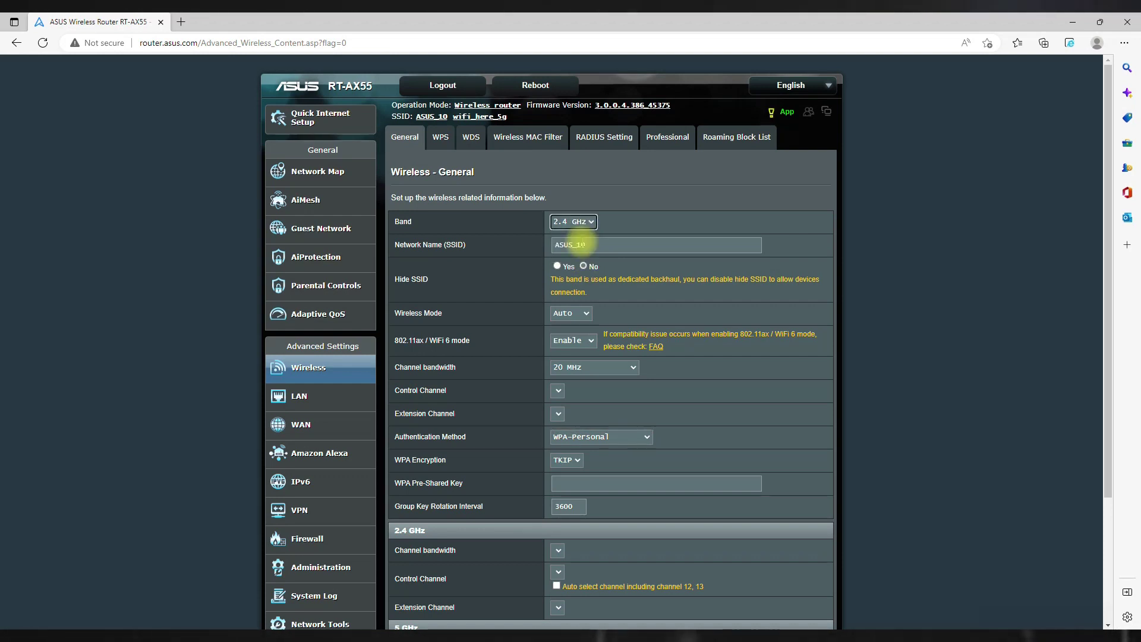
click(465, 118)
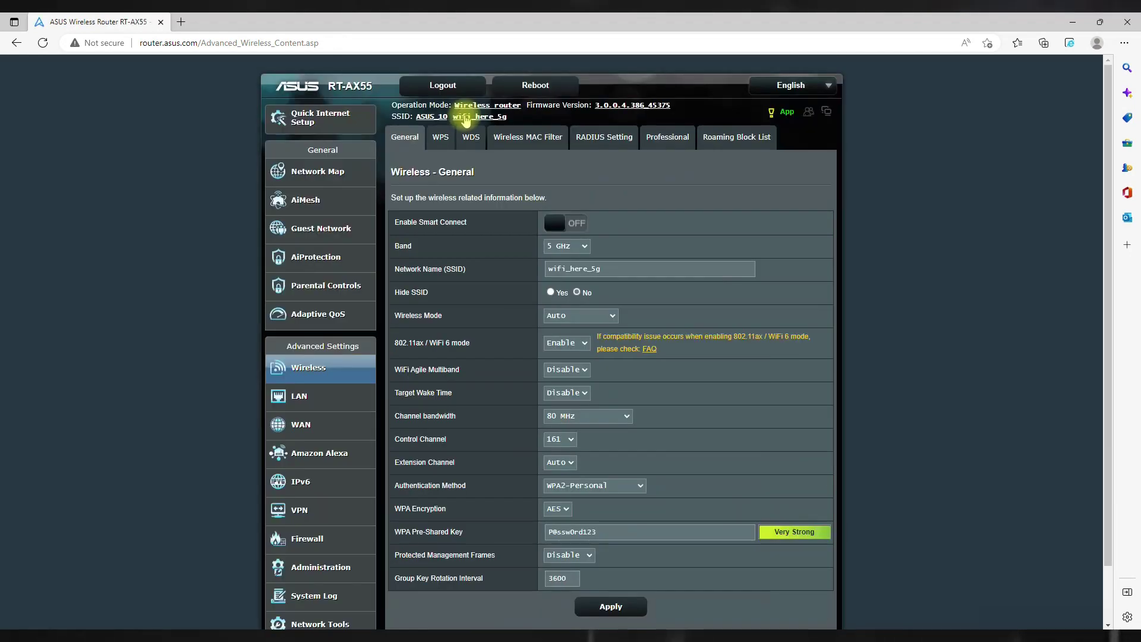
Give the 2.4 GHz band WPA2-Personal with the saved pre-shared key and apply.
click(583, 246)
click(580, 261)
click(630, 486)
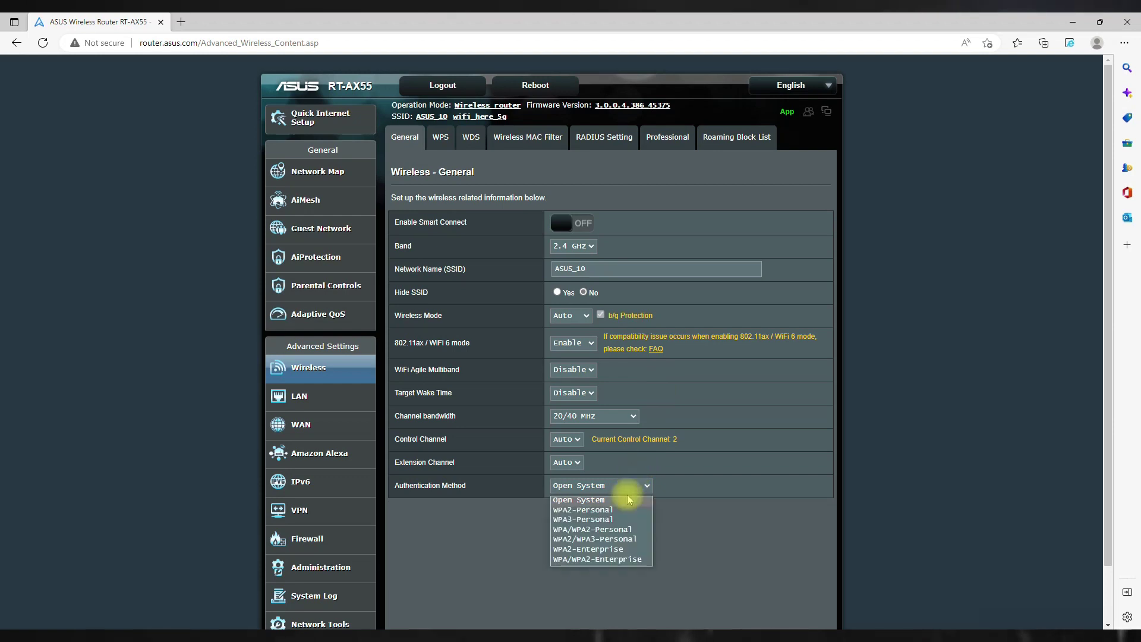
click(606, 509)
click(609, 526)
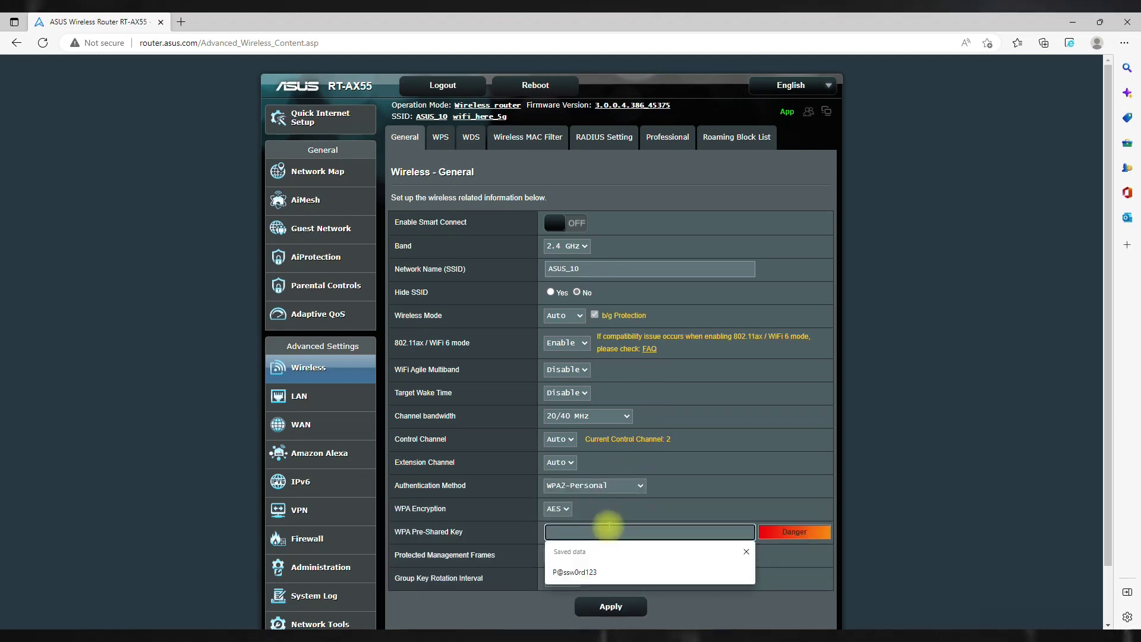
click(642, 571)
click(601, 612)
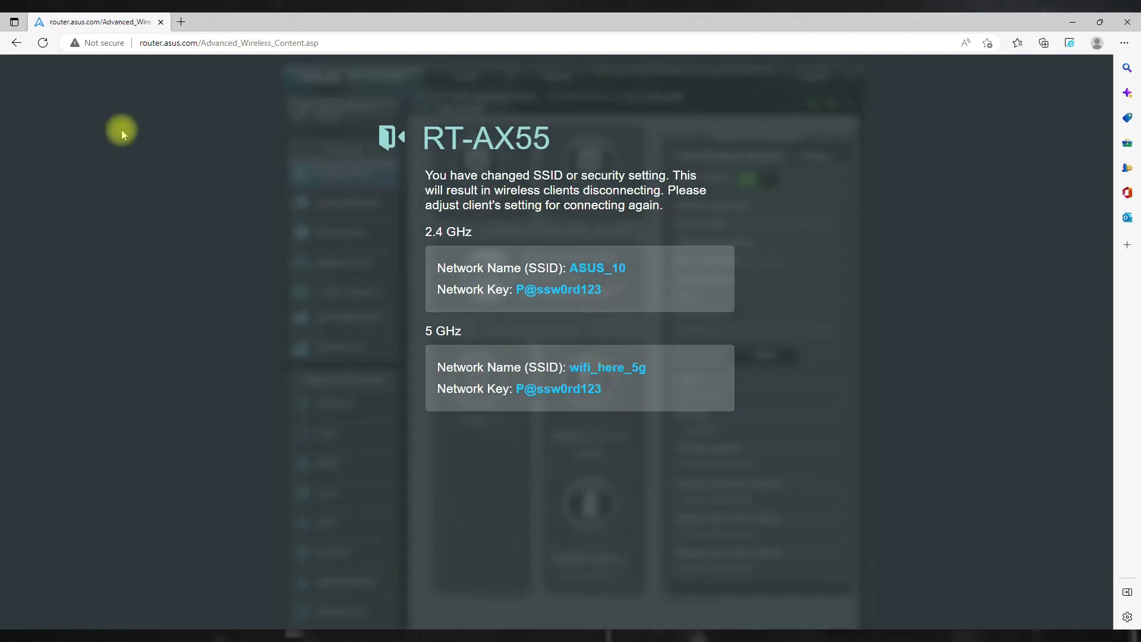
Reload and retry the 'router' address; the admin page is no longer reachable.
click(41, 43)
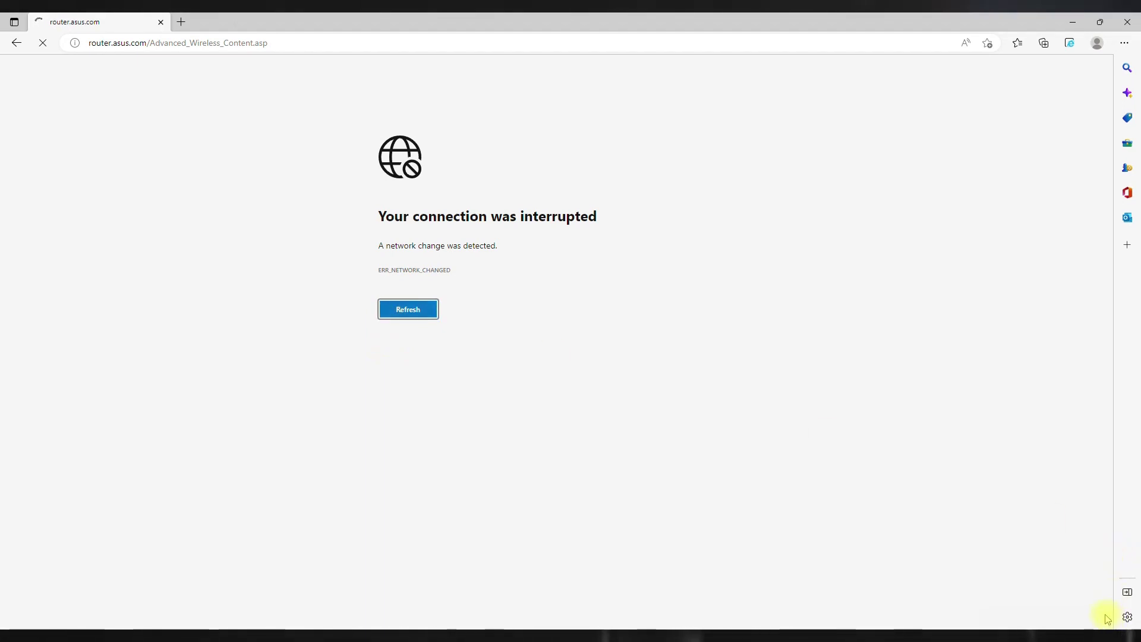
click(152, 43)
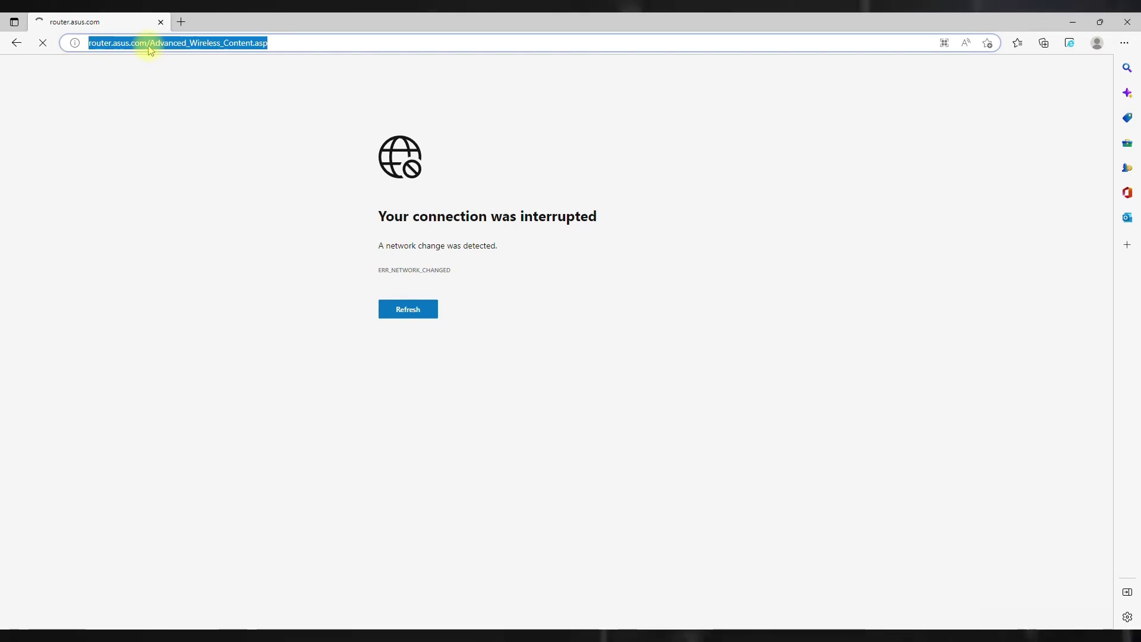
text(router)
key(Return)
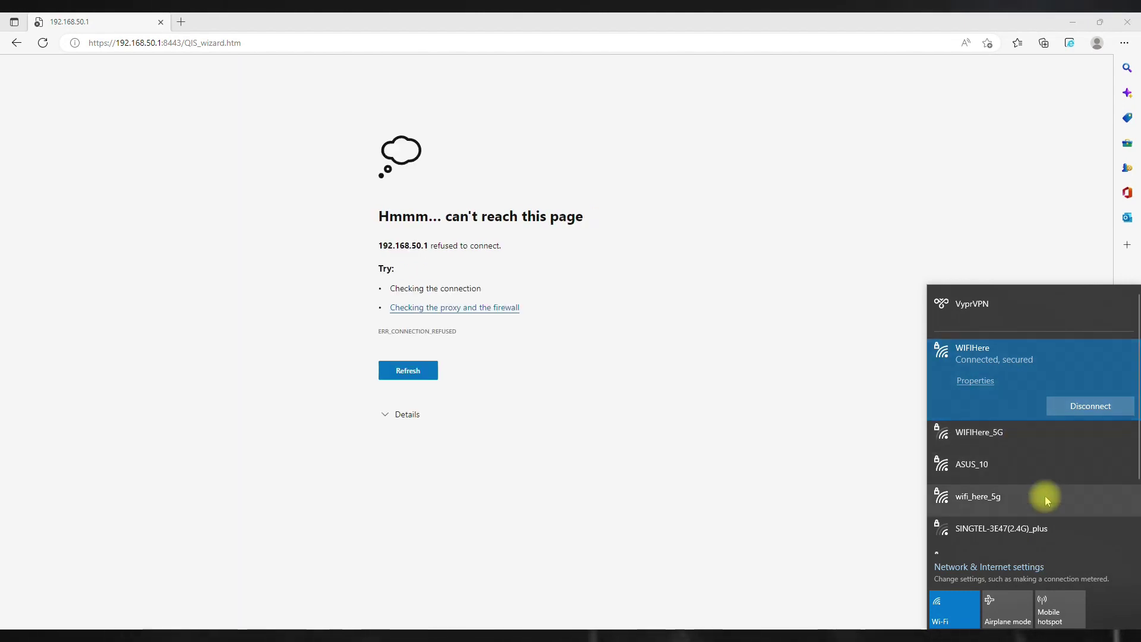
Join the wifi_here_5g network from the Wi-Fi list by entering its security key.
scroll(1046, 498, down, 1)
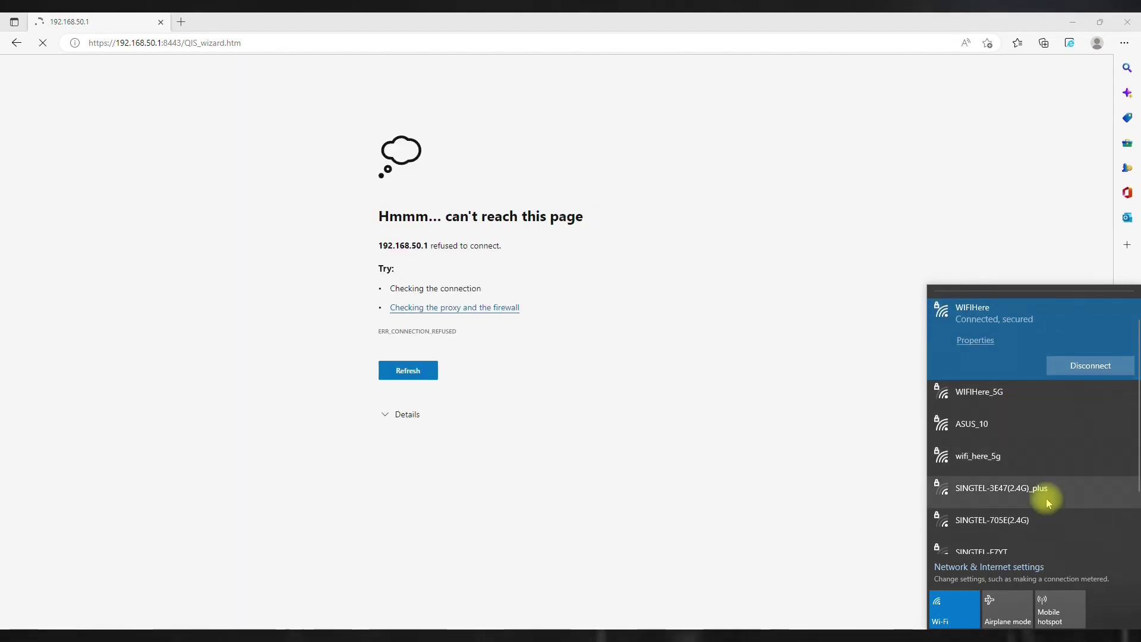
scroll(1046, 498, up, 1)
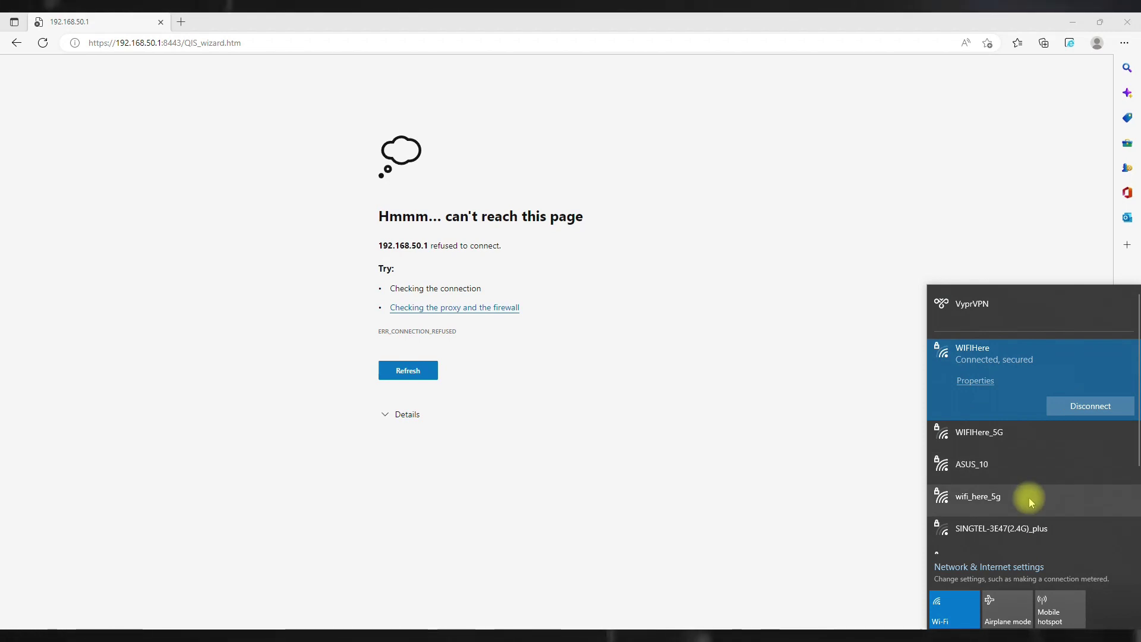
scroll(1029, 498, down, 4)
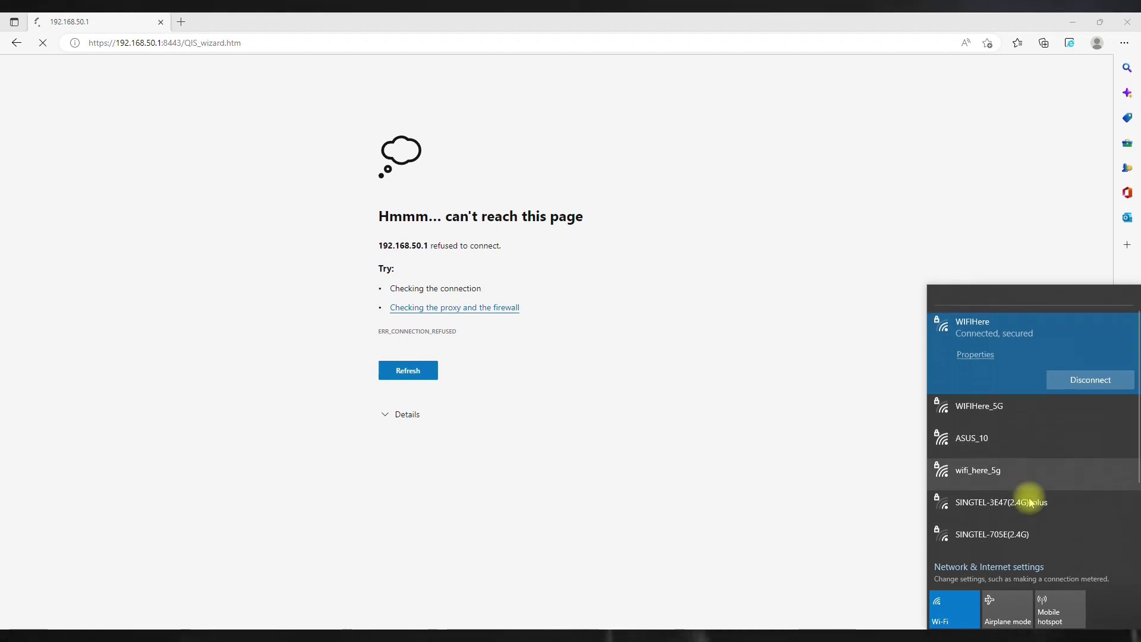
scroll(1029, 497, up, 4)
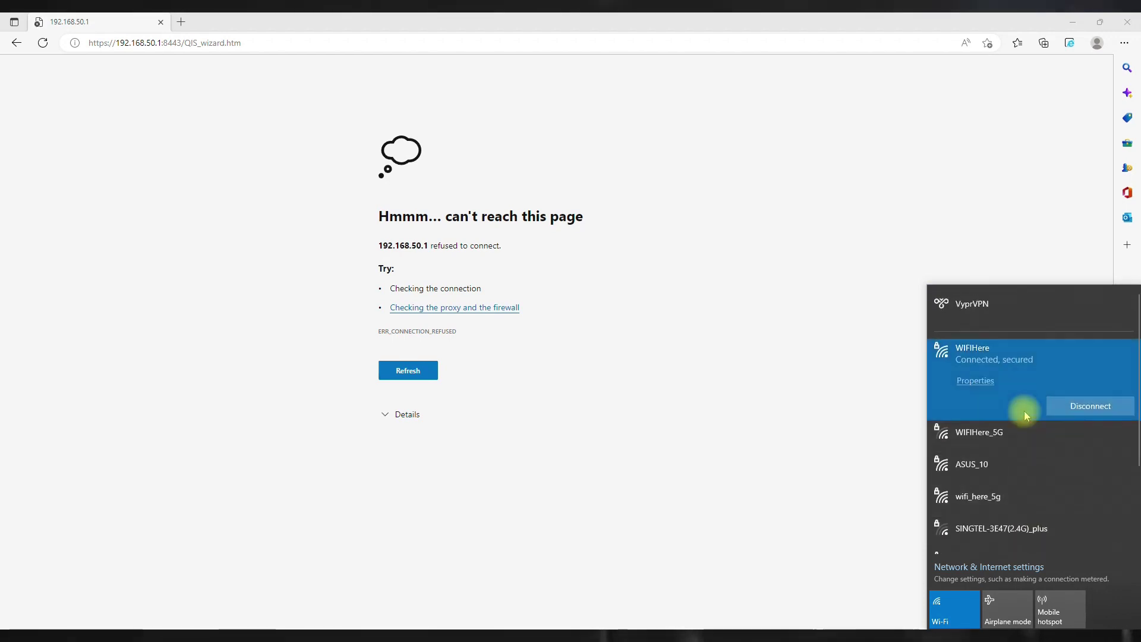
click(1025, 504)
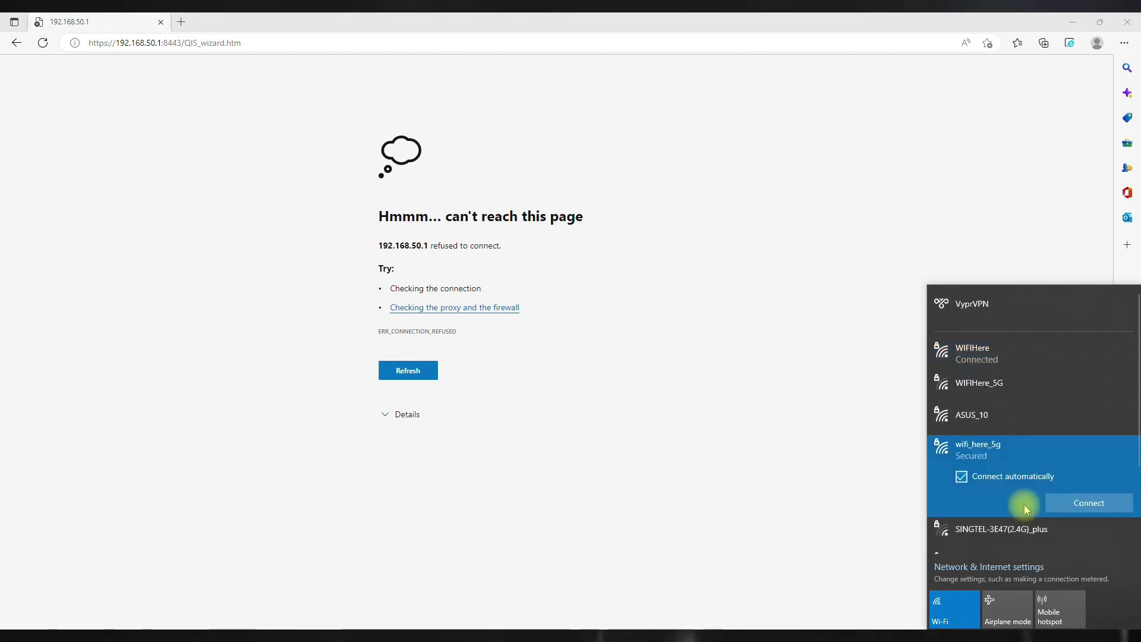
click(1082, 501)
text(1)
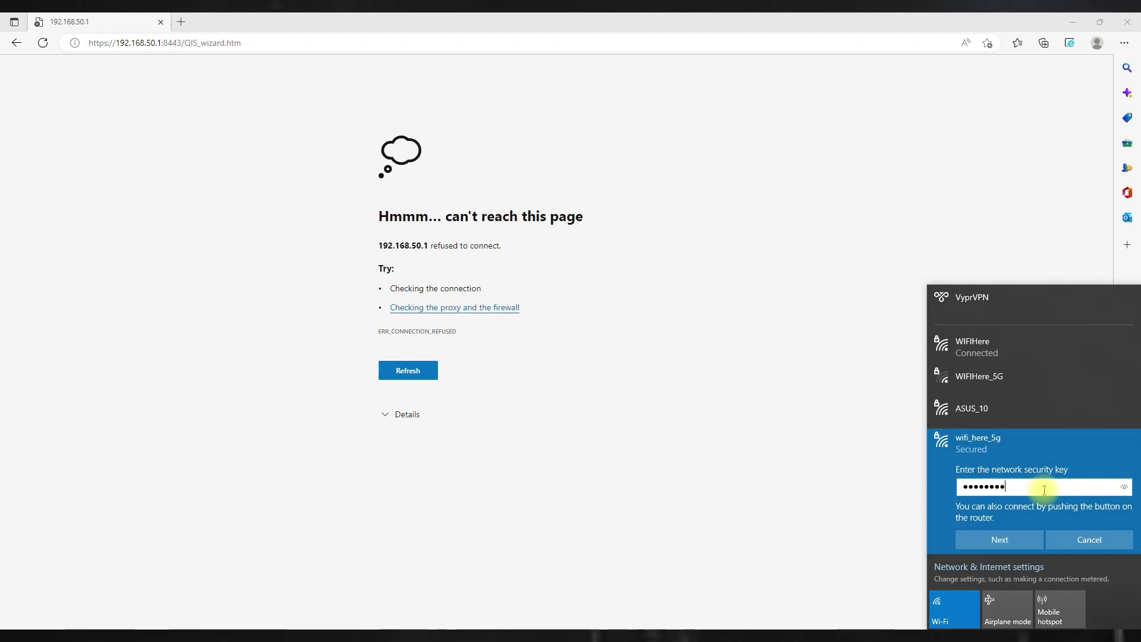
click(1026, 540)
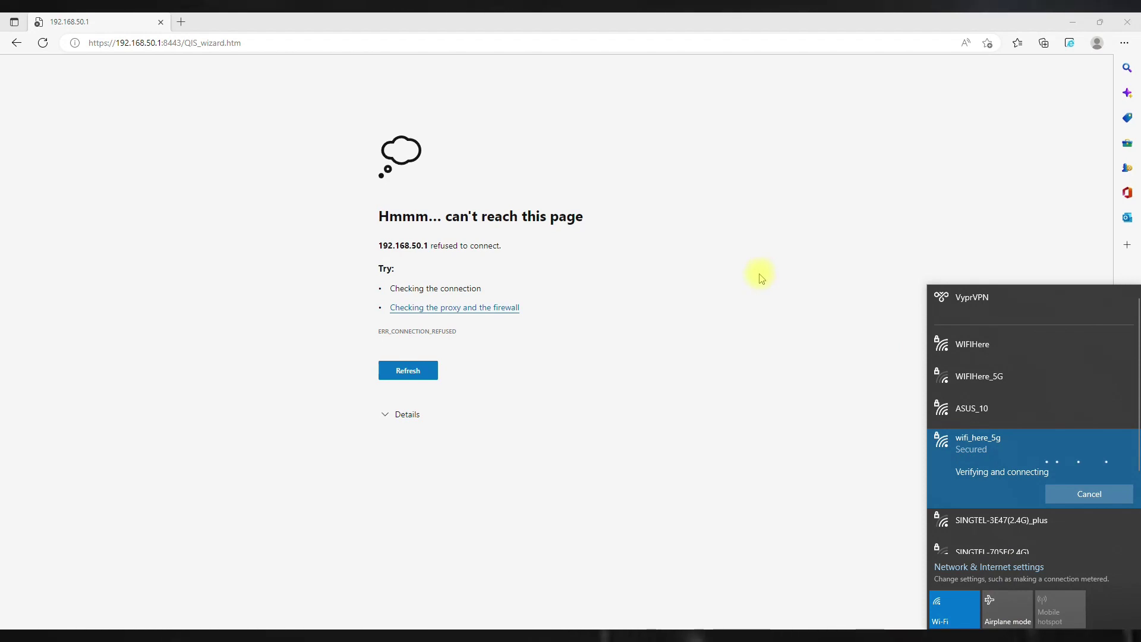
click(267, 42)
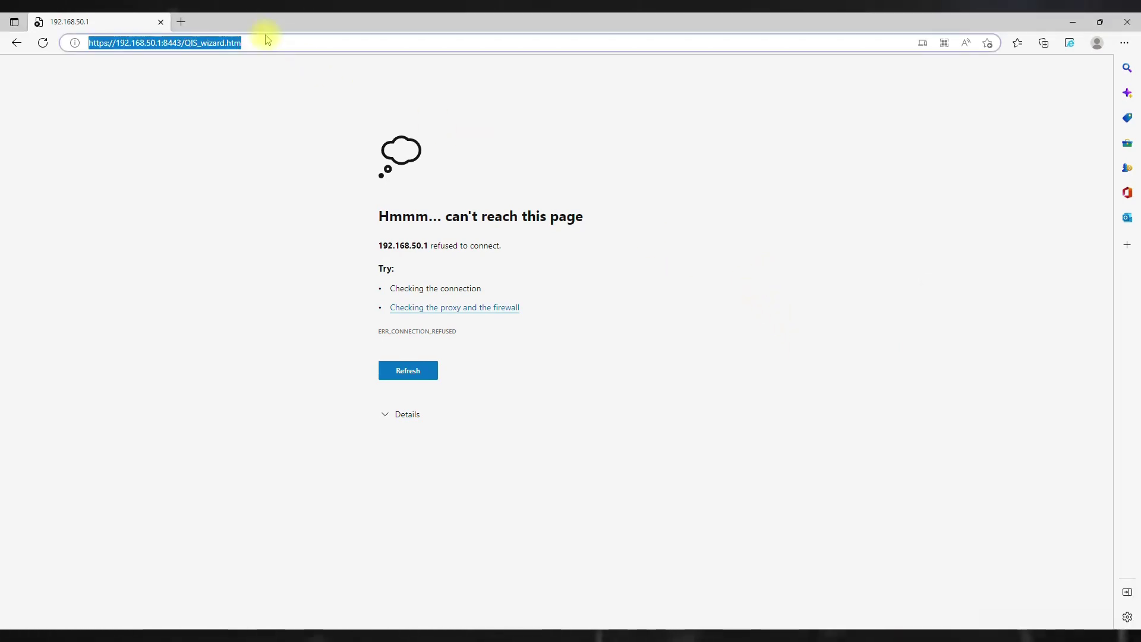
Load router.asus.com and open the Wireless settings.
text(router.asus.com)
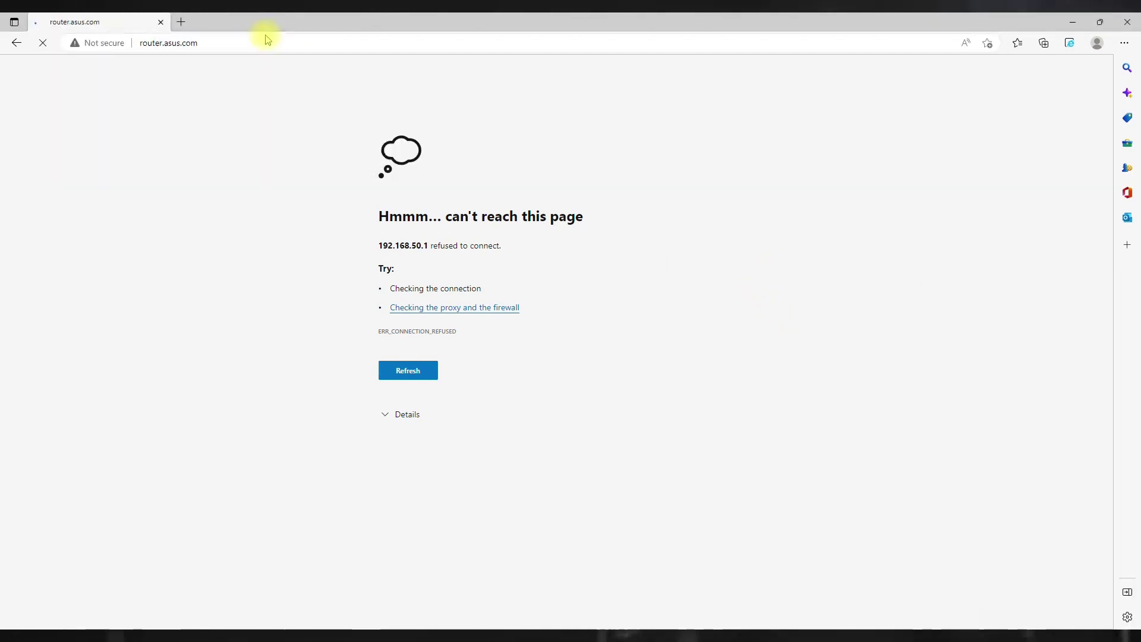
key(Return)
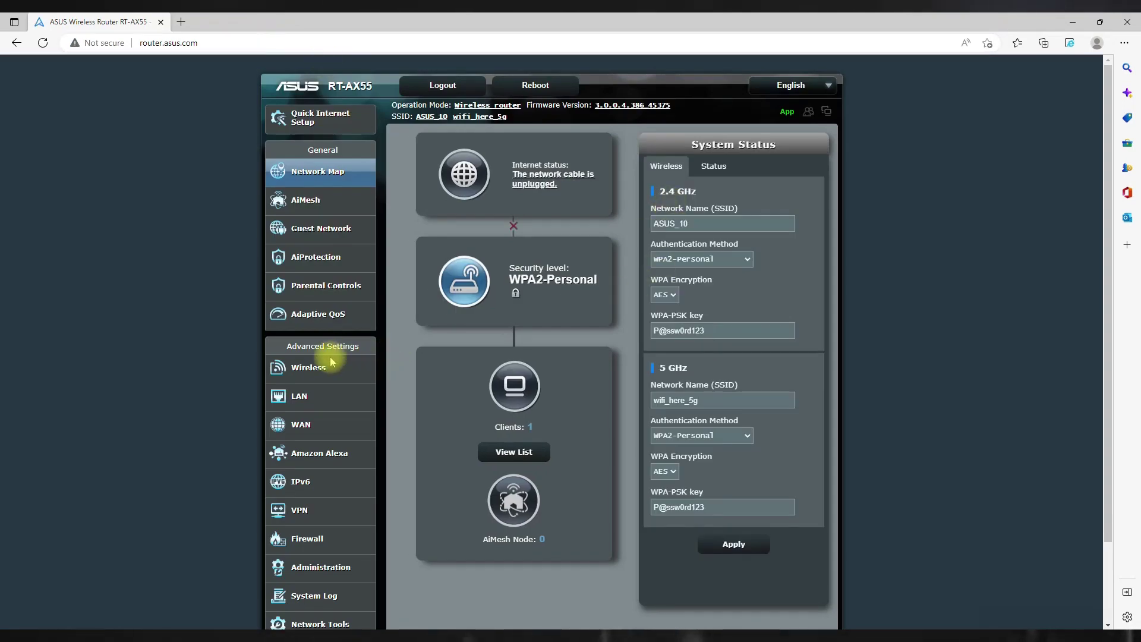
click(330, 364)
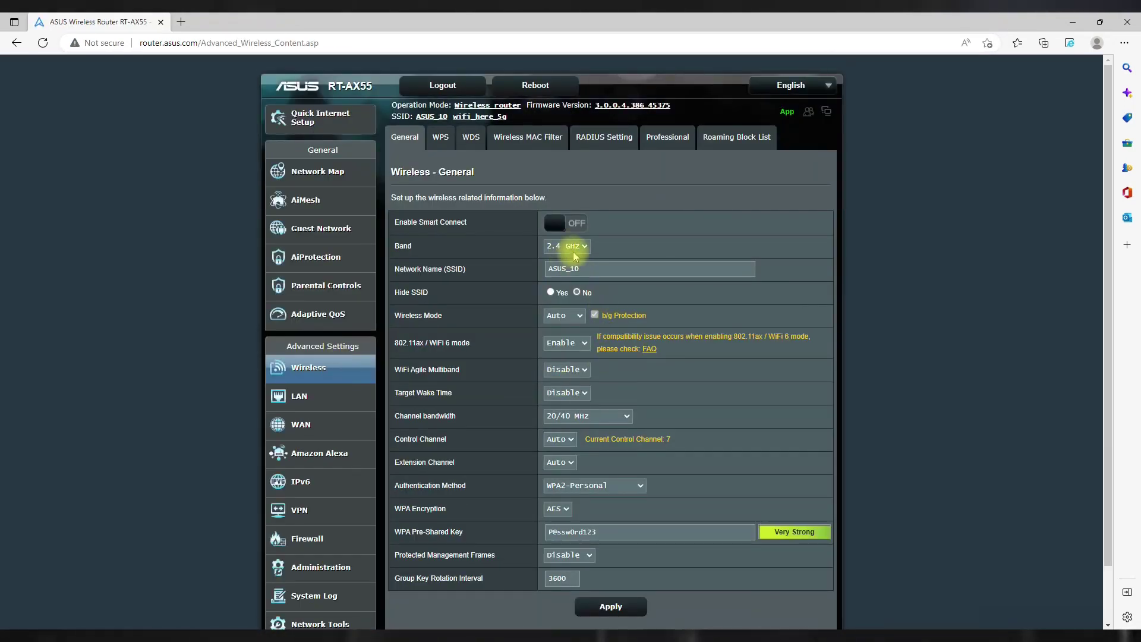
Change the 2.4 GHz SSID from ASUS_10 to wifi_here_2G and apply.
click(612, 266)
key(ctrl+a)
text(wi)
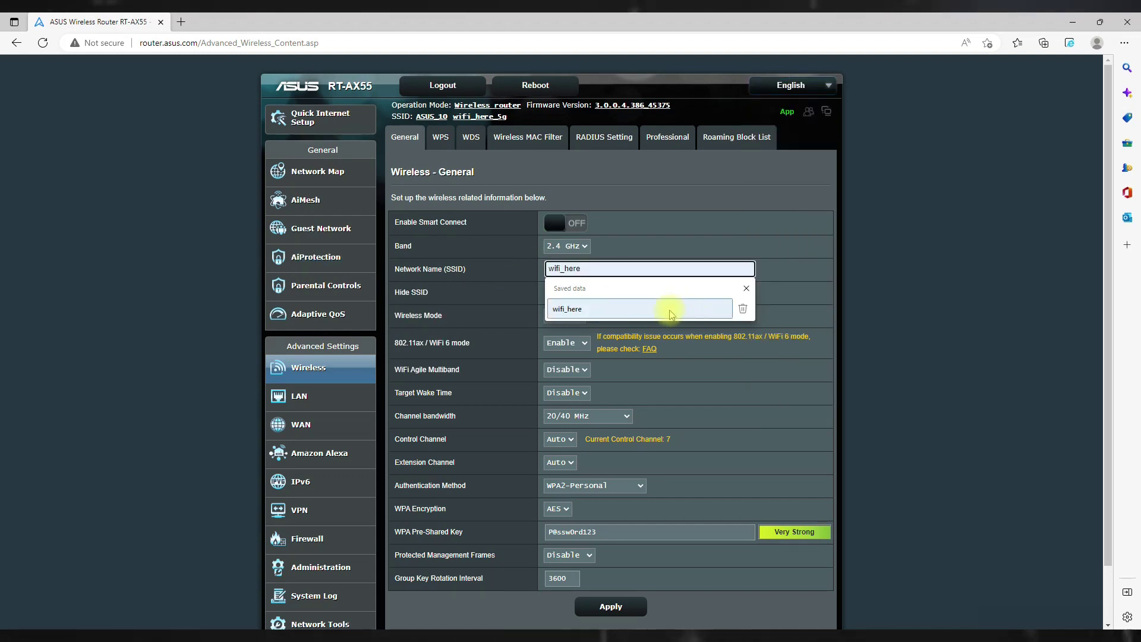
click(671, 309)
text(_2G)
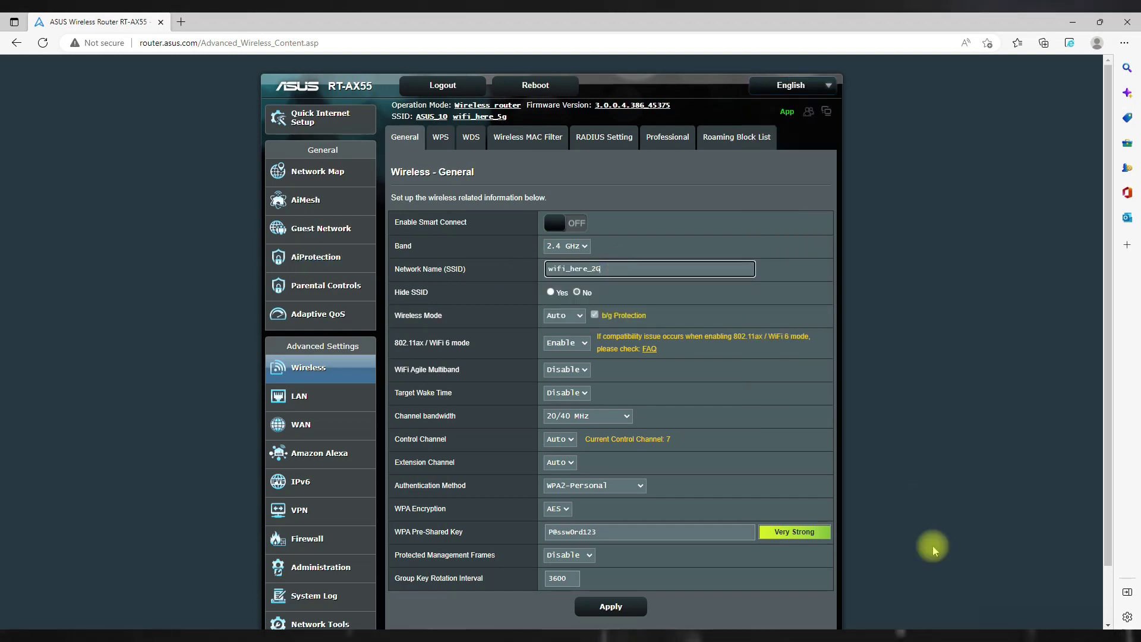
scroll(926, 587, down, 2)
click(611, 542)
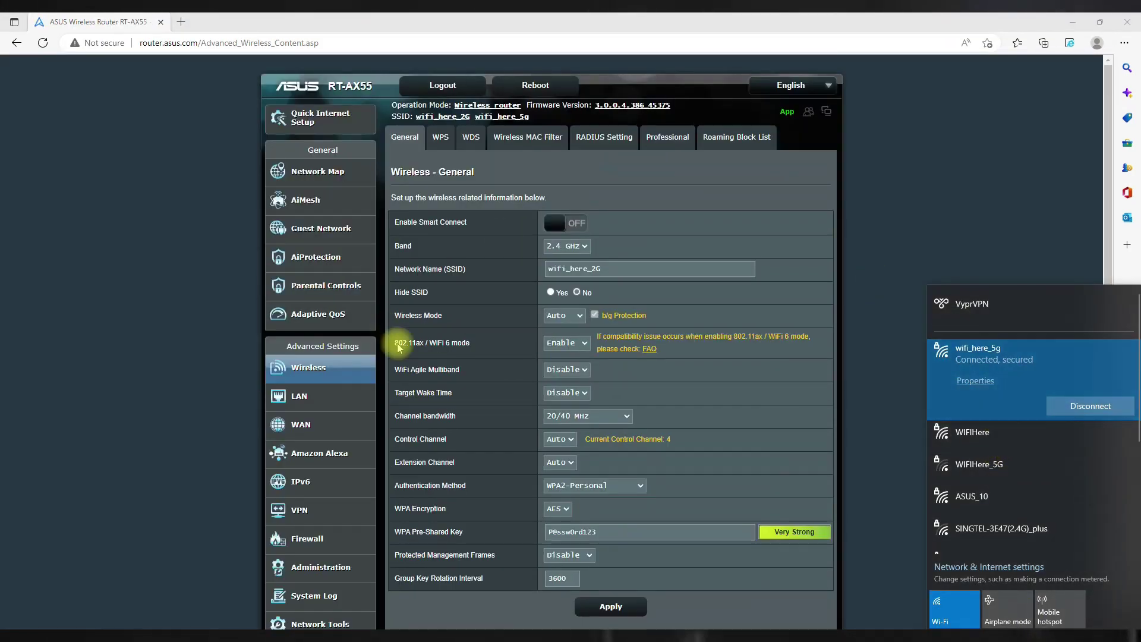
Keep 2.4 GHz bandwidth at 20/40 MHz, set control channel 10, and apply.
click(569, 416)
click(576, 420)
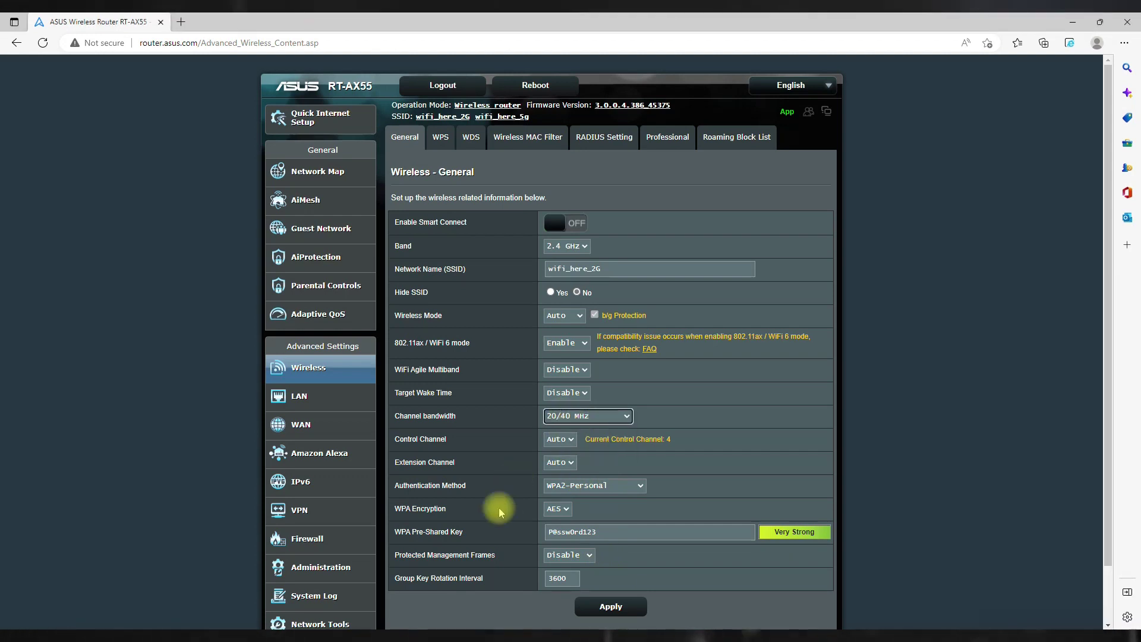
key(alt+Tab)
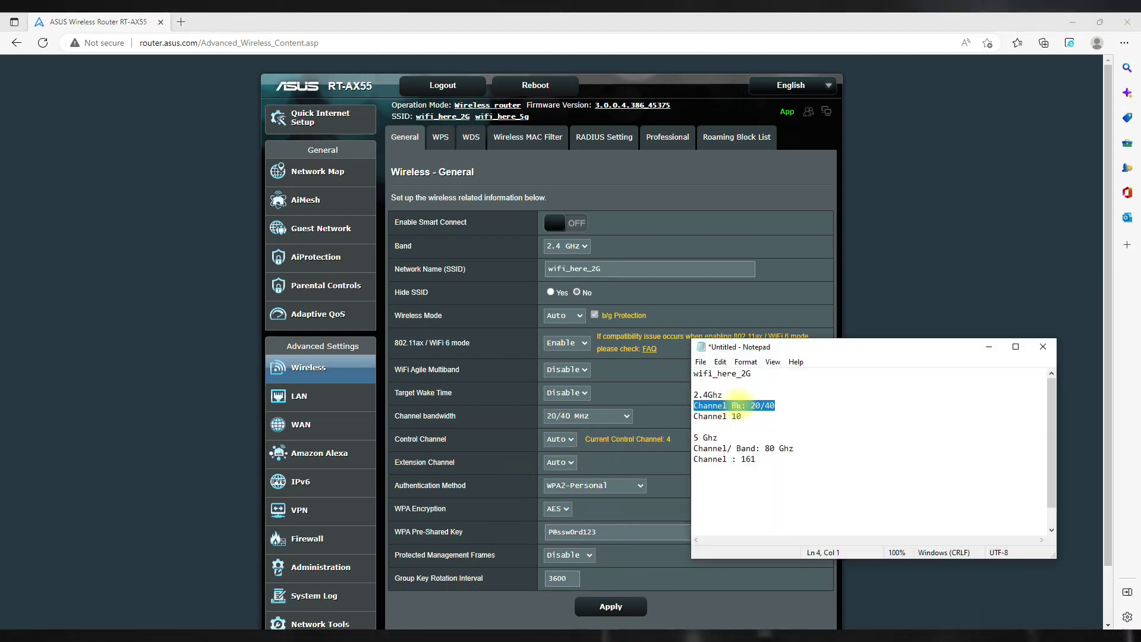
click(557, 440)
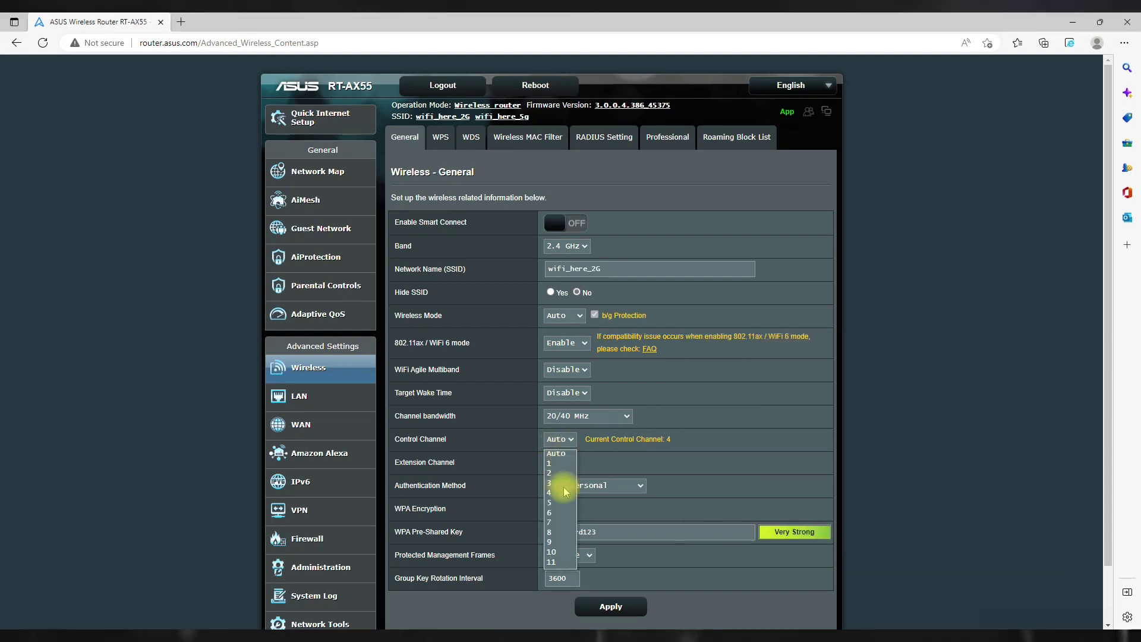
click(576, 545)
click(607, 607)
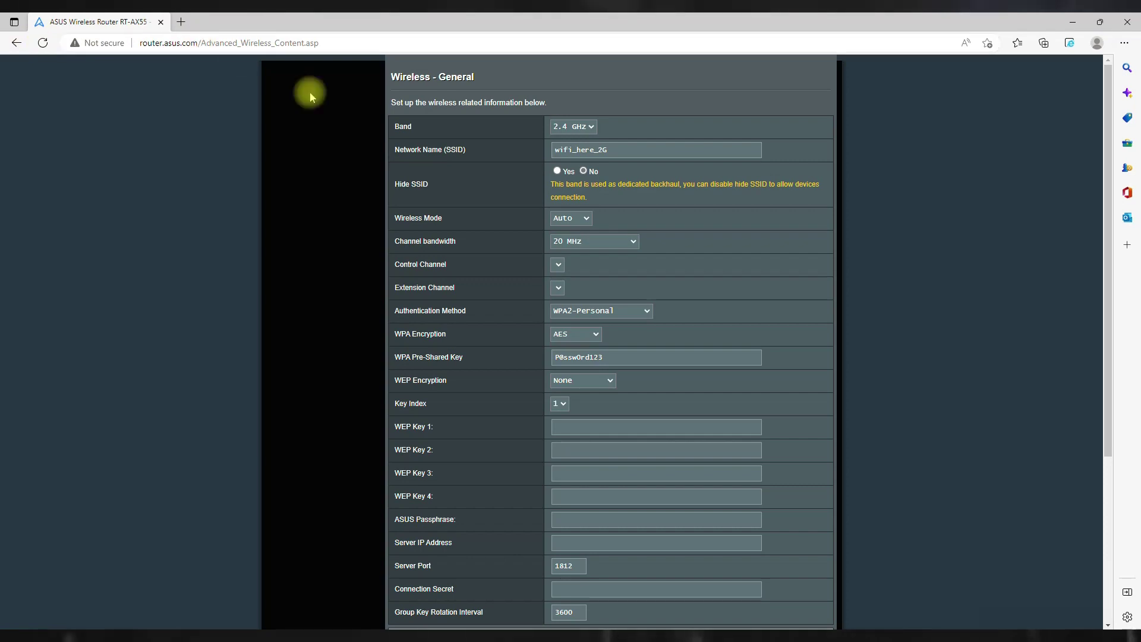
Reload the router admin page at router.asus.com.
click(283, 49)
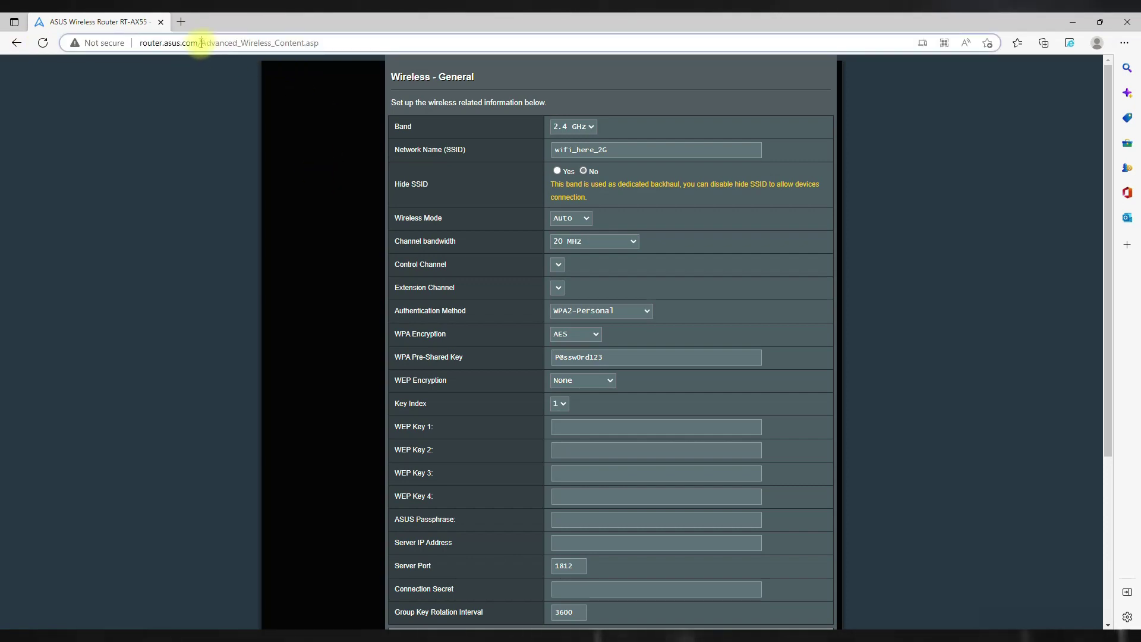
drag(201, 43, 679, 65)
key(Return)
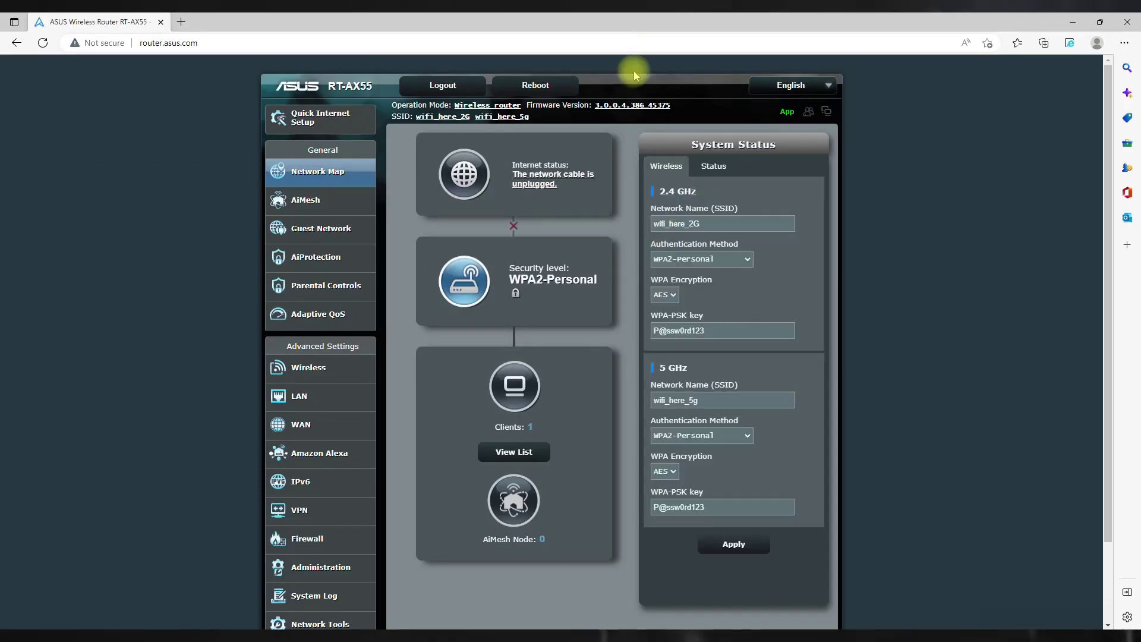
Check the saved 2.4 GHz wireless values, then view Network Map's CPU, RAM and port status.
click(292, 365)
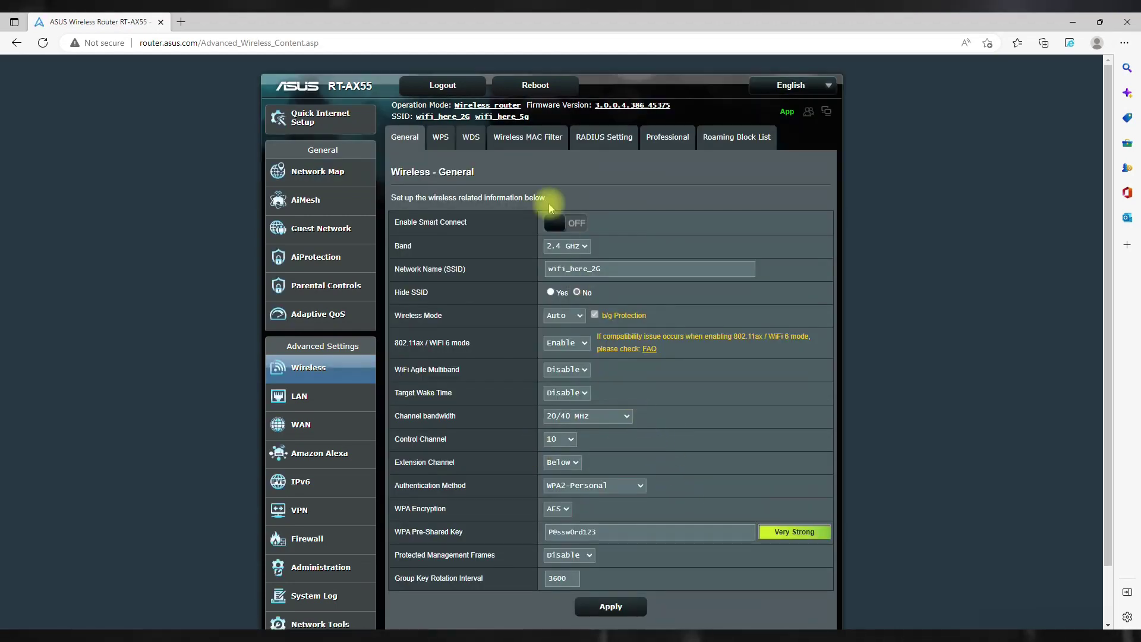
click(568, 270)
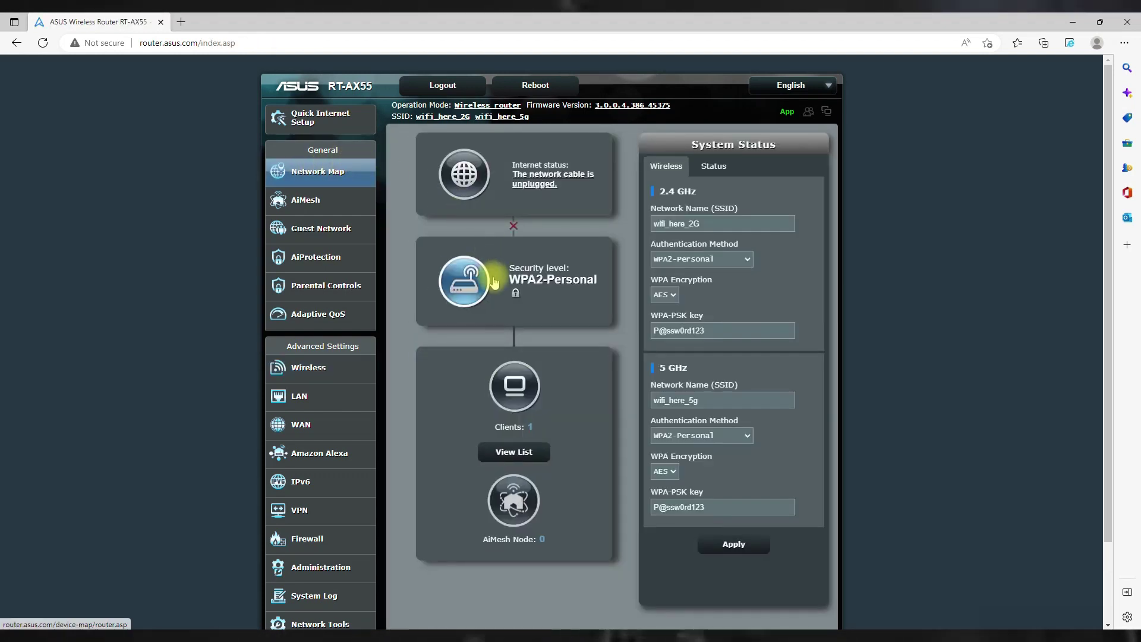
click(709, 177)
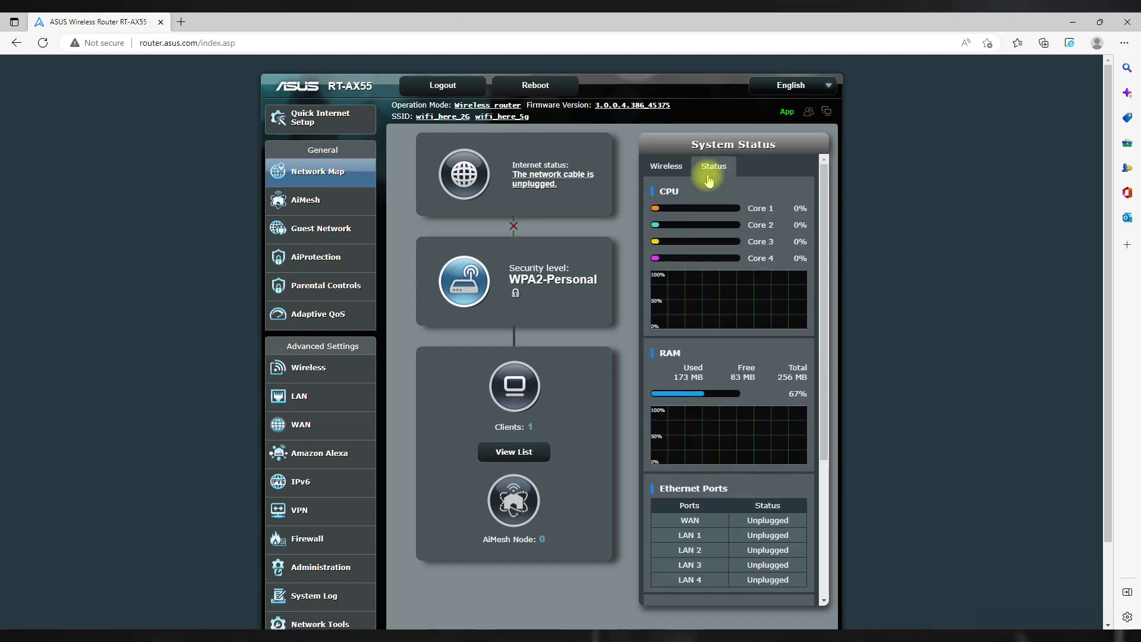